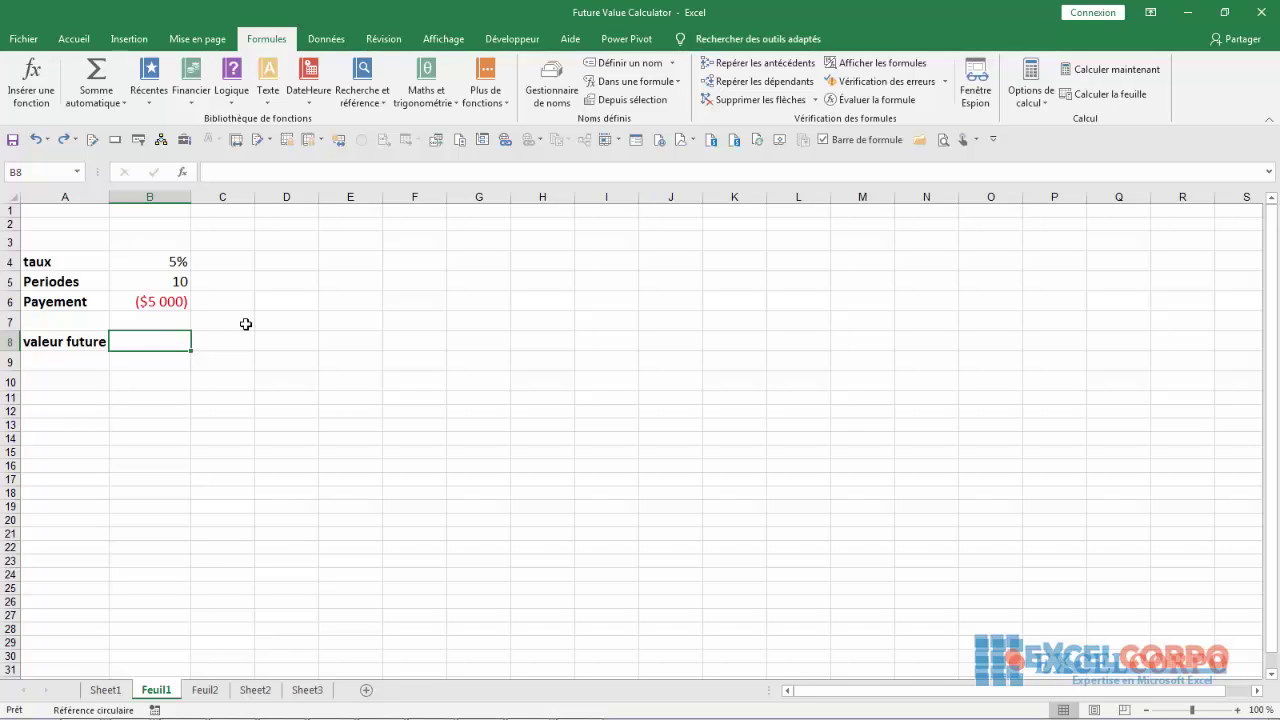
- Start a formula in cell B8, bring up the full function browser for it, and cancel the entry
type("=")
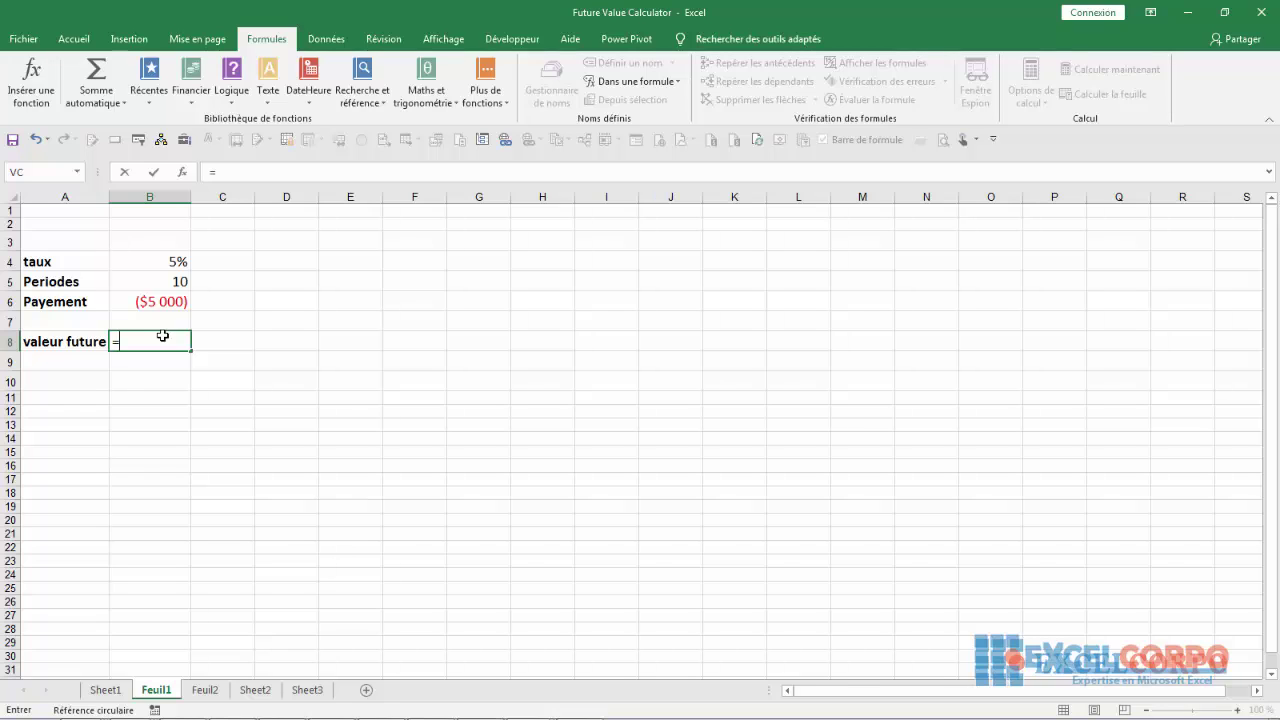
left_click(78, 172)
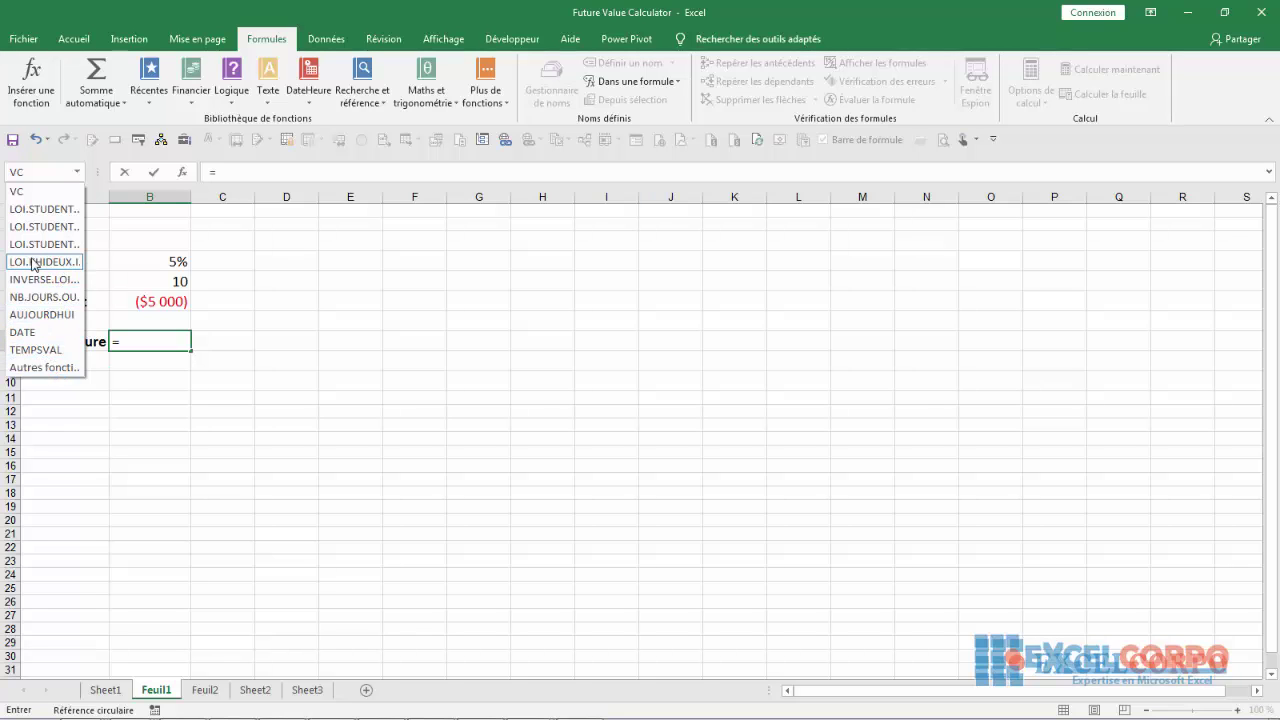
left_click(45, 368)
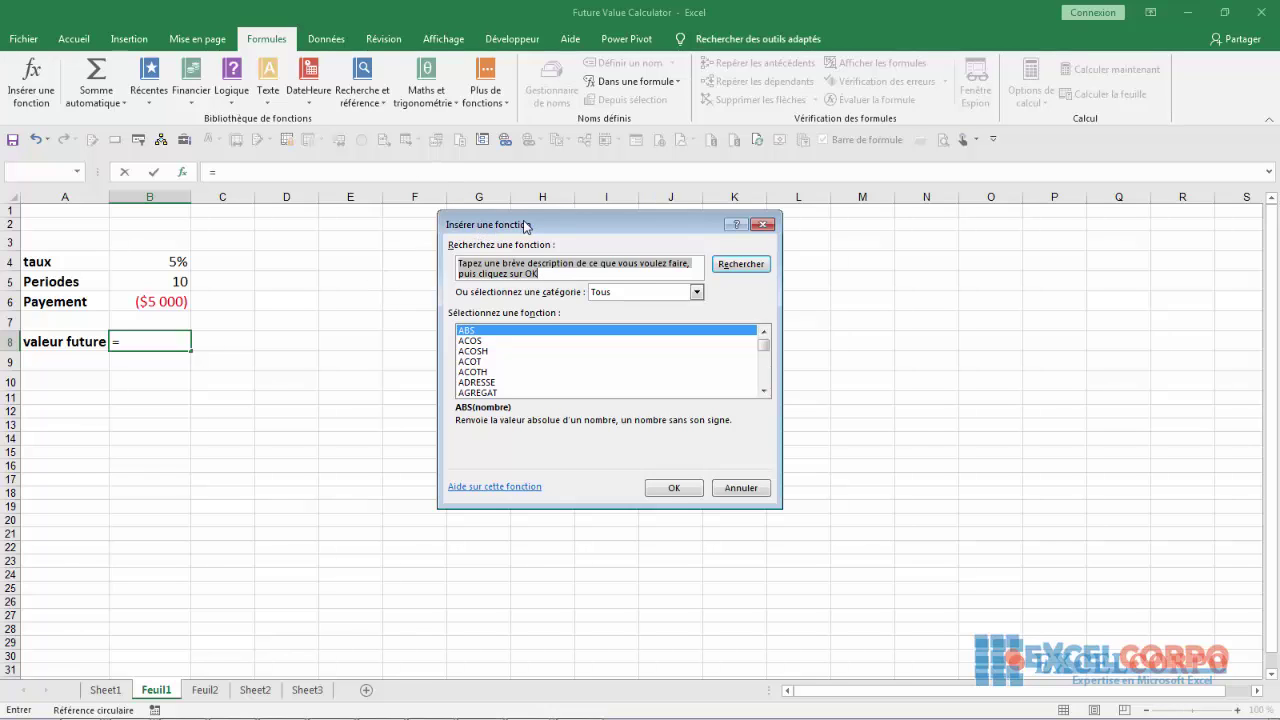
key("Escape")
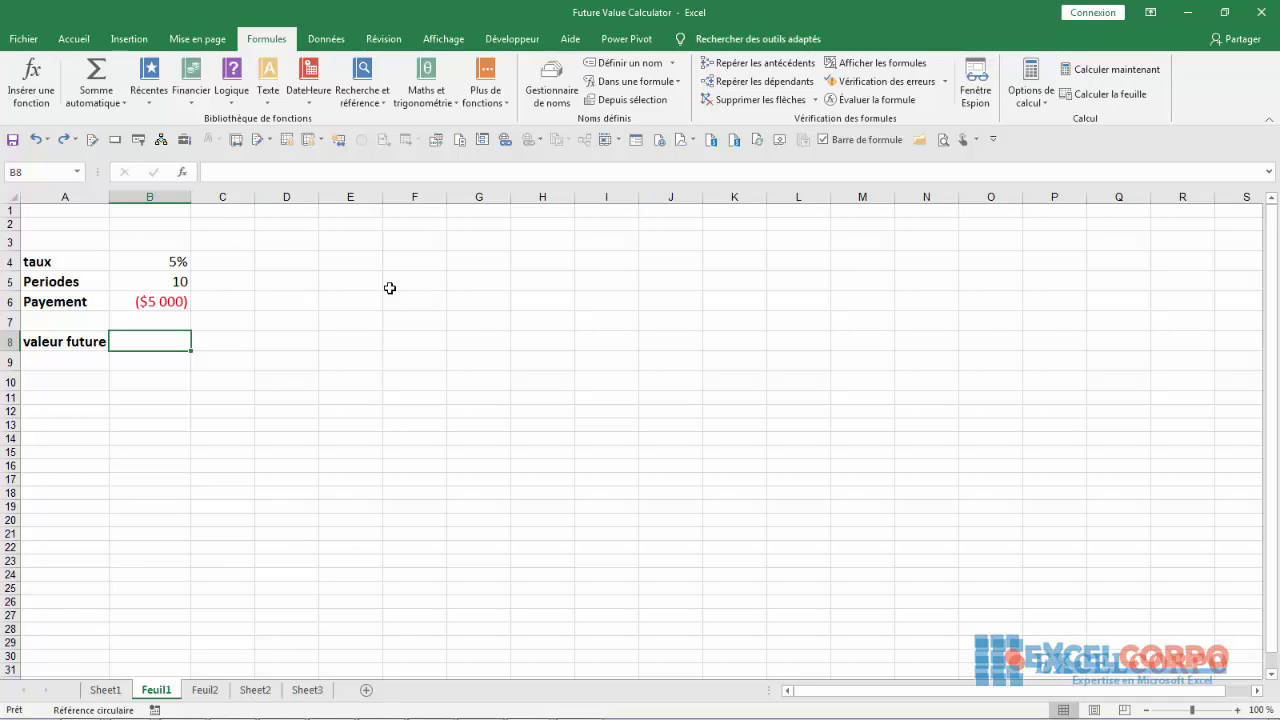
- Open the Insérer une fonction dialog twice and the Coller un nom dialog once for B8, cancelling each
left_click(22, 88)
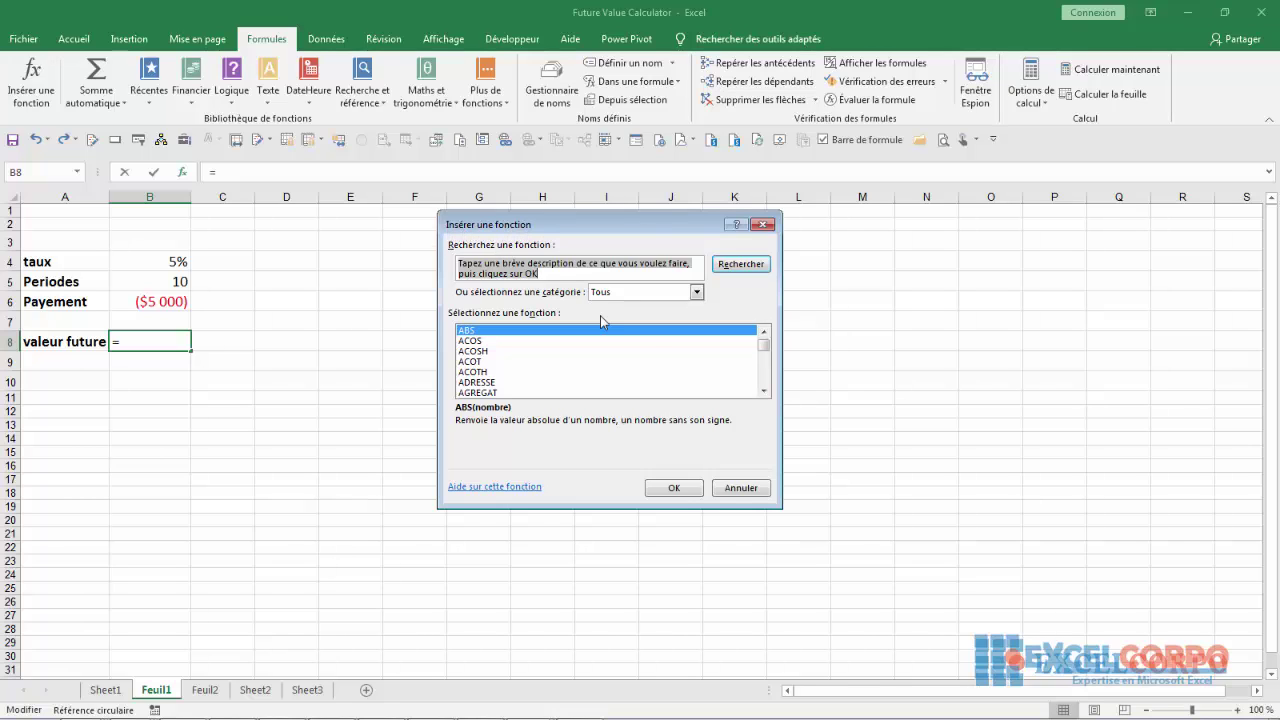
left_click(740, 488)
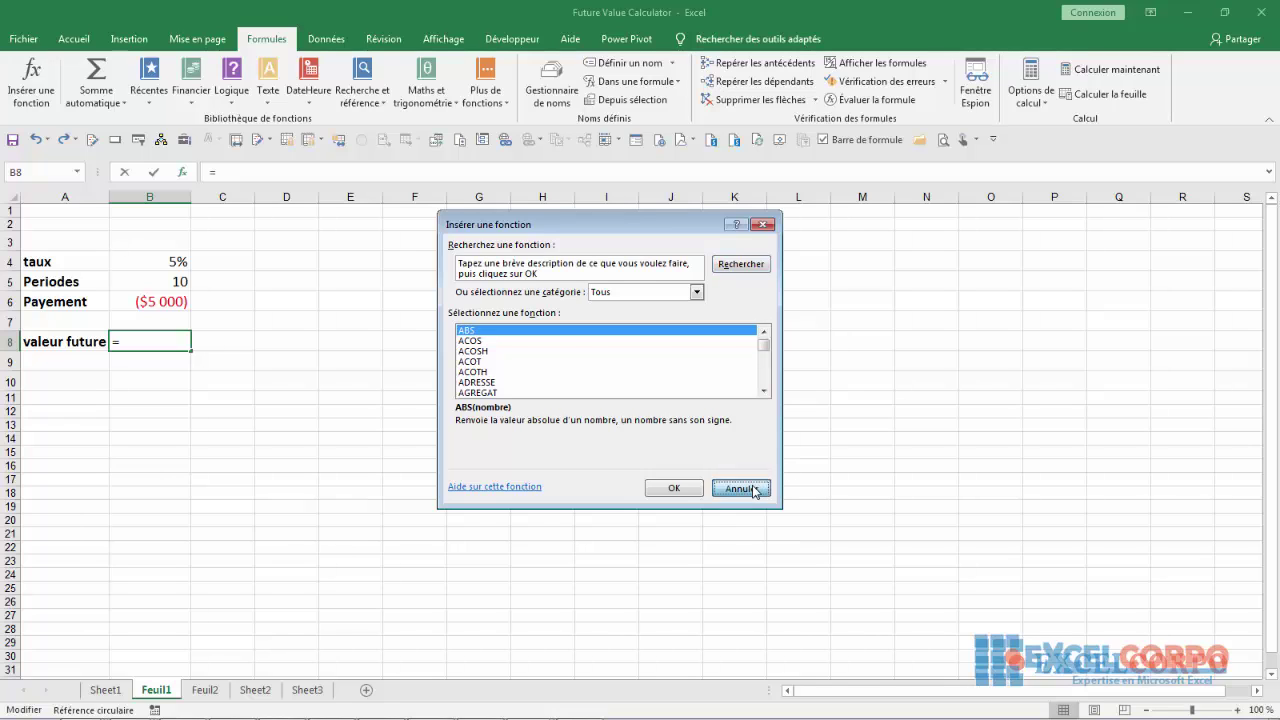
left_click(182, 174)
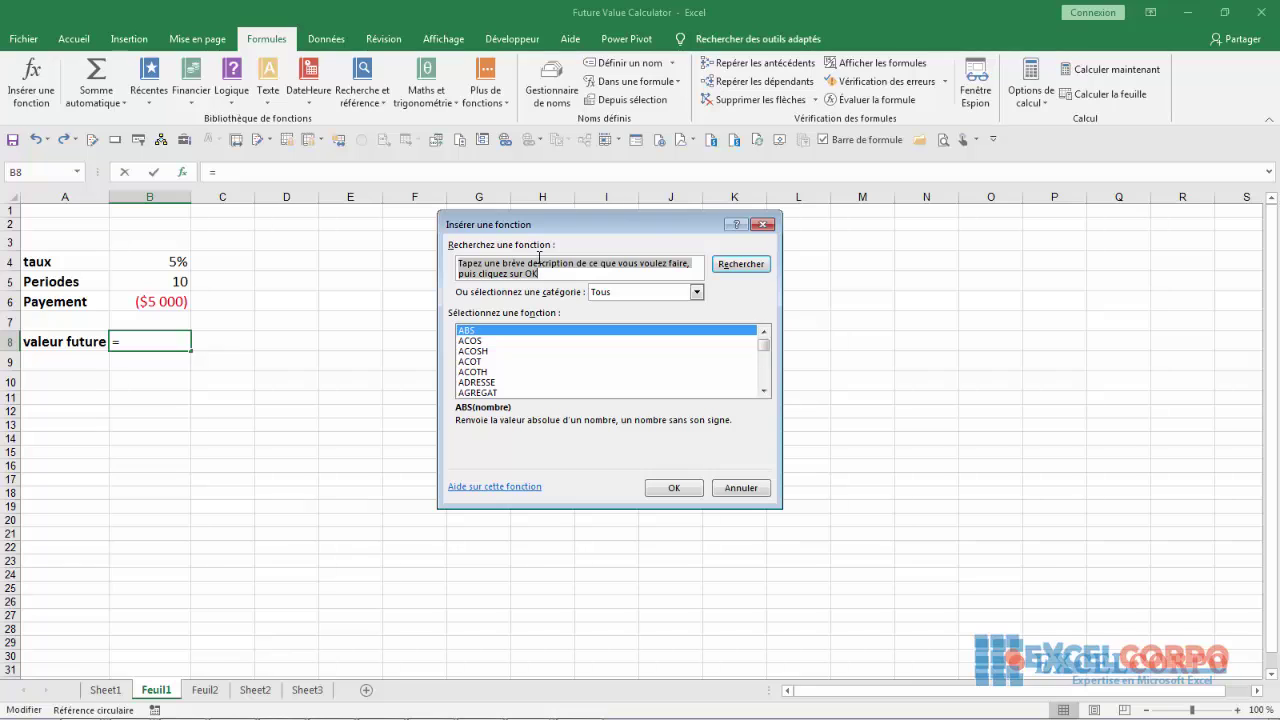
left_click(746, 488)
key("F3")
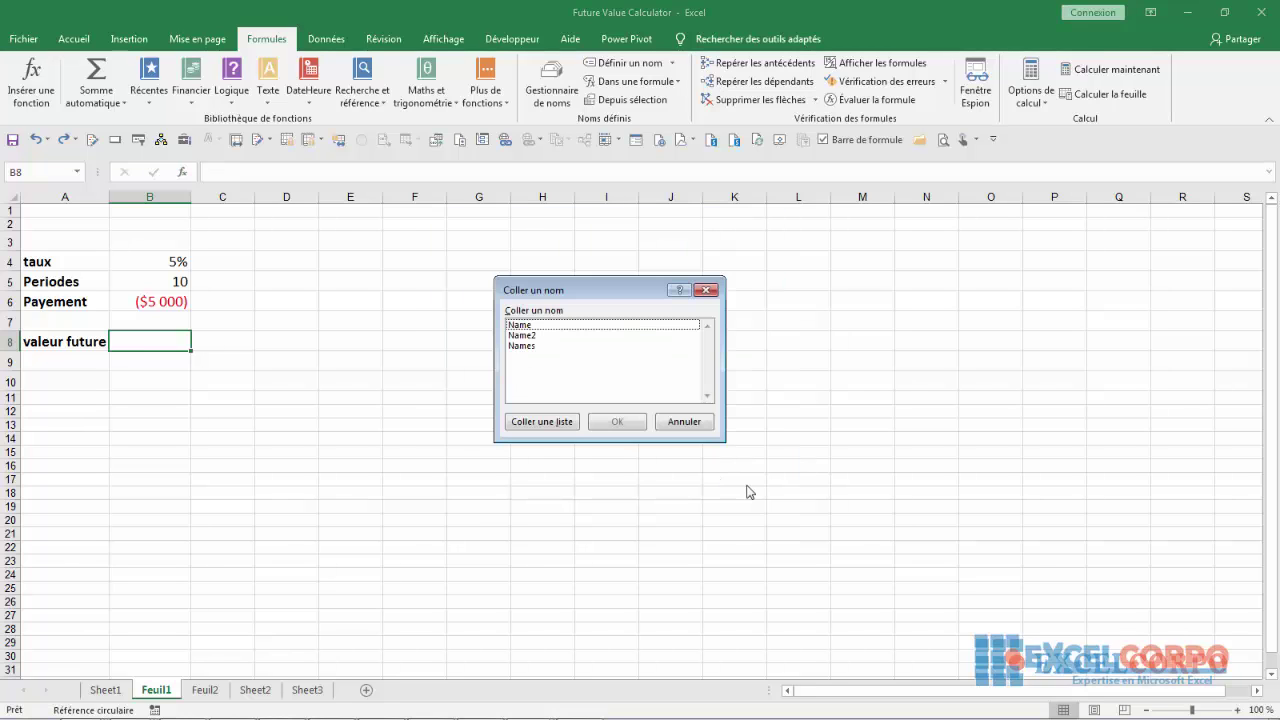
left_click(684, 424)
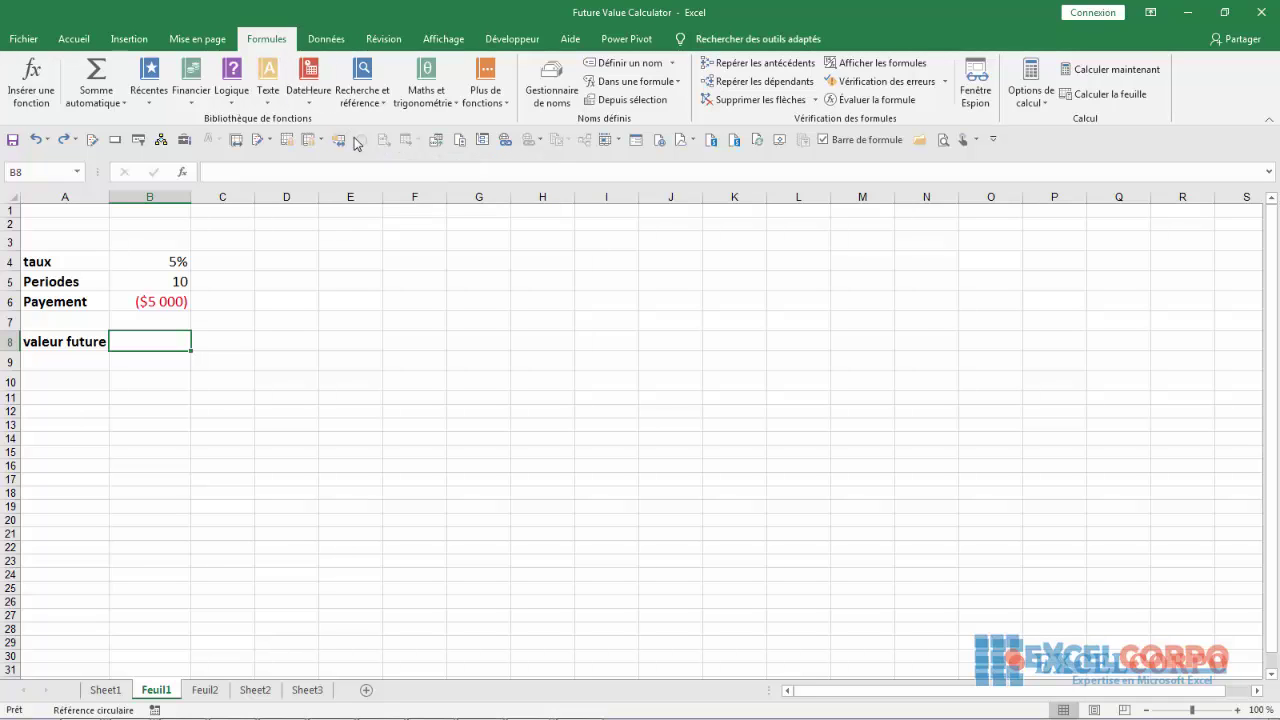
- Examine the function categories from Finances to Web in the Insérer une fonction dialog, then return to Tous
left_click(180, 173)
left_click(697, 291)
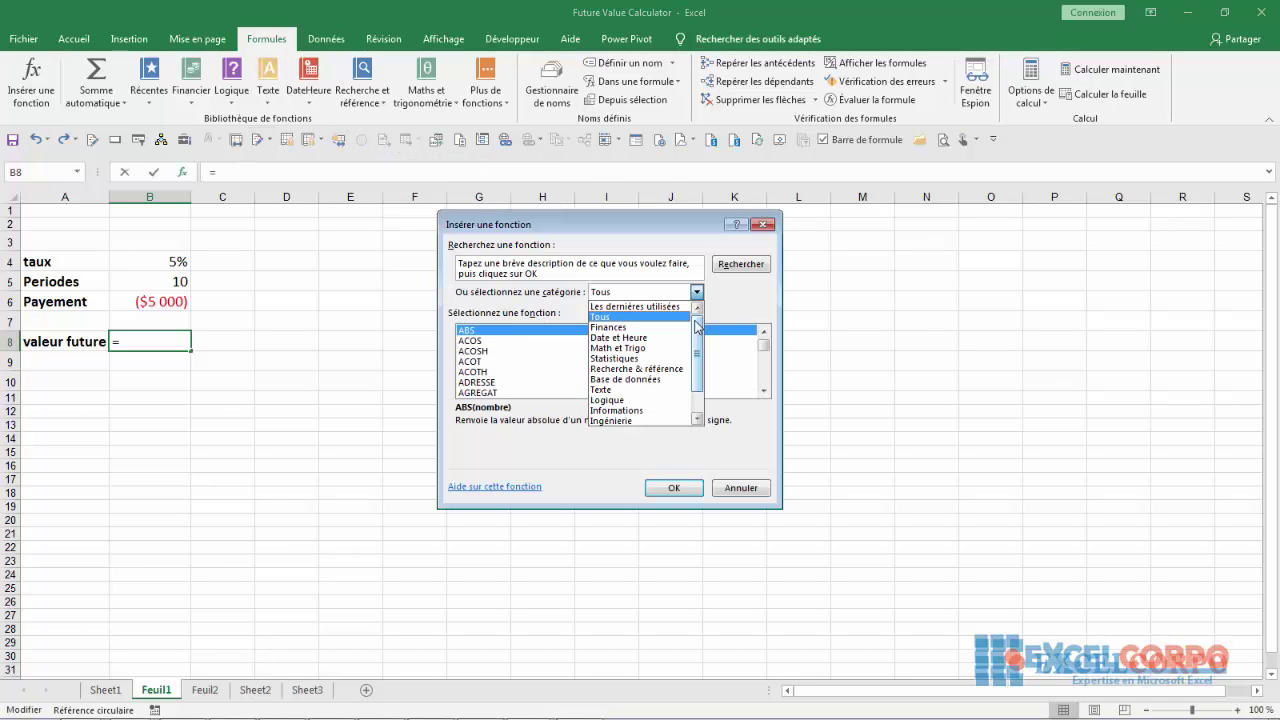
left_click_drag(695, 320, 695, 287)
key("Down")
key("Down")
key("Down")
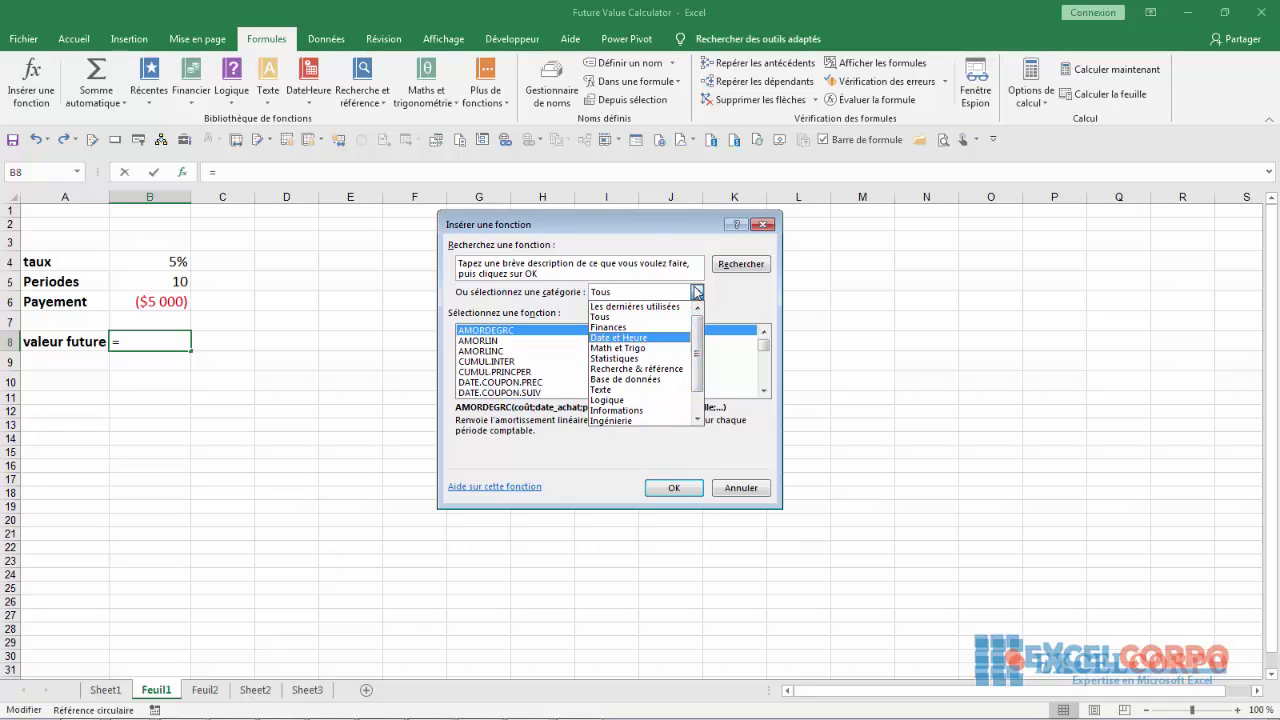
key("Down")
key("Down")
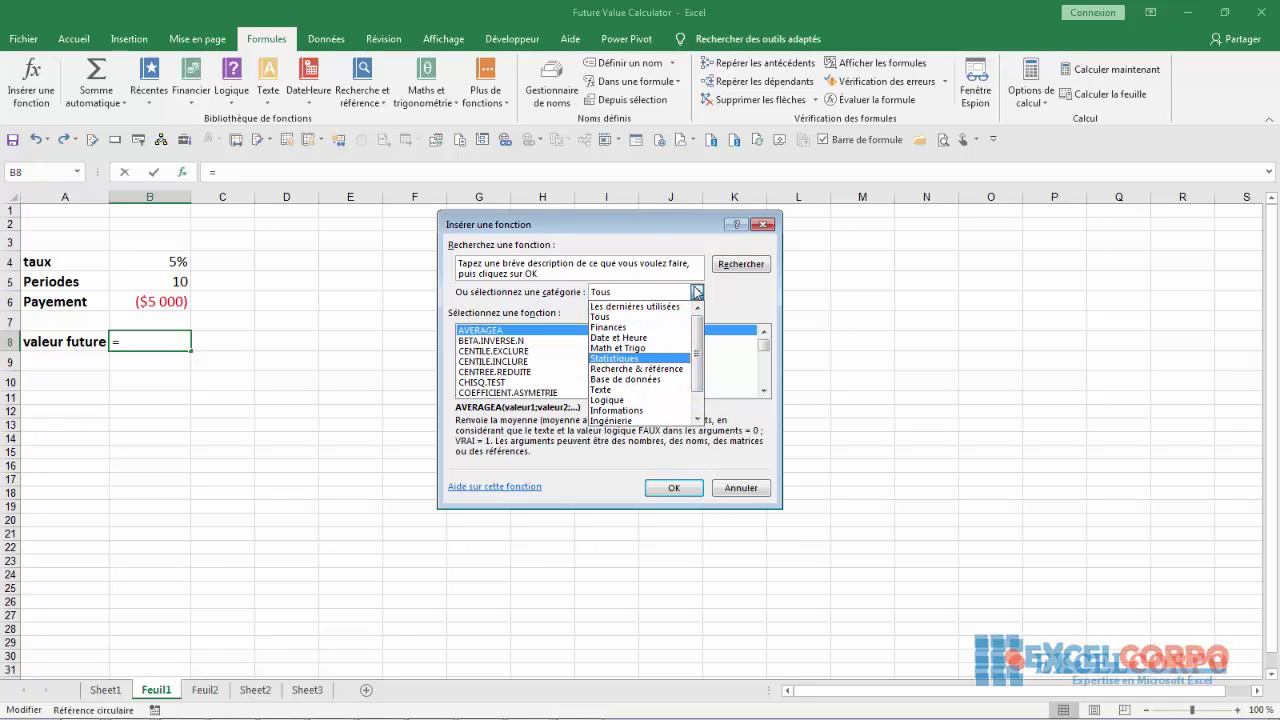
key("Down")
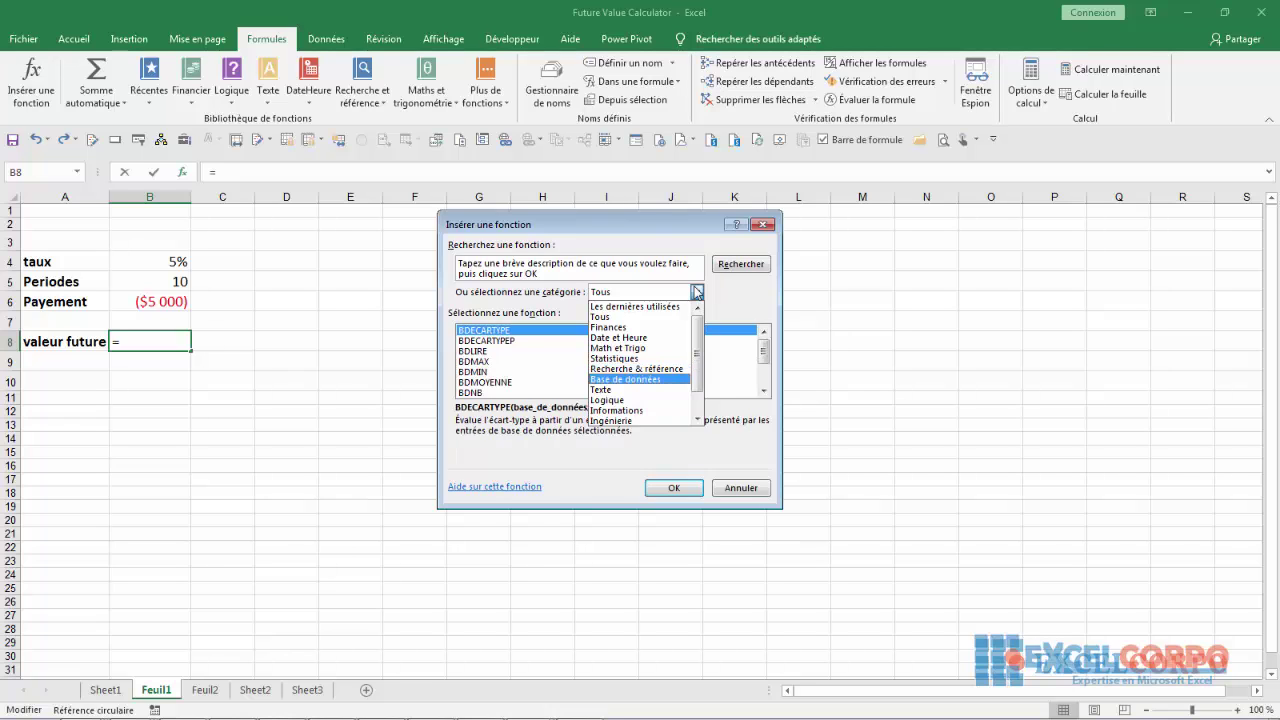
key("Down")
key("Down")
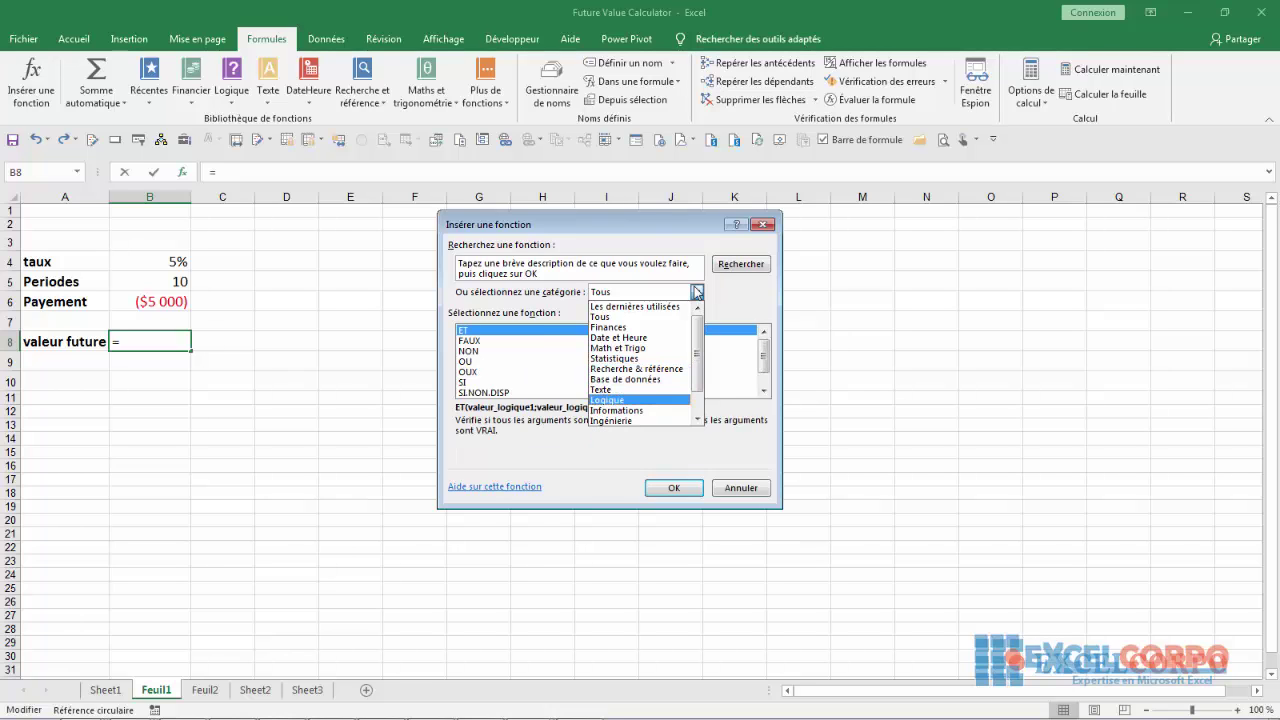
key("Down")
key("Down")
key("Down")
key("Down")
key("Down")
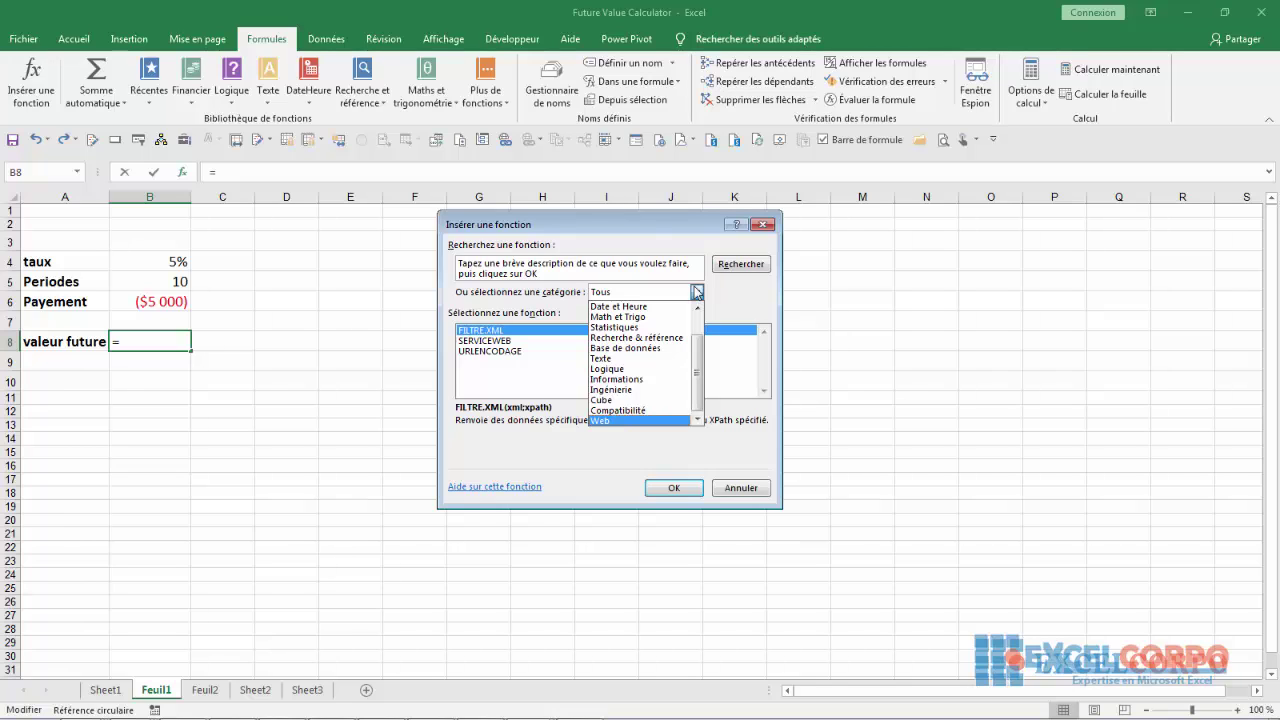
key("Up")
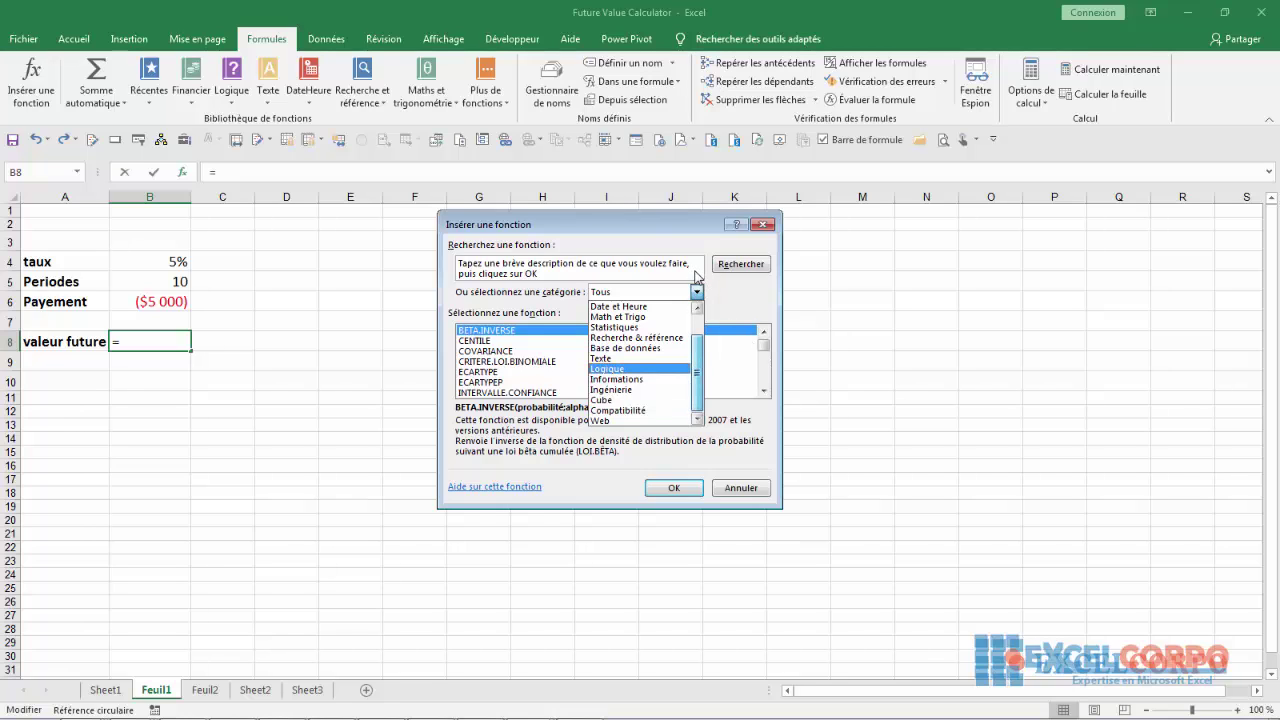
scroll(698, 315, "up", 1)
left_click(664, 318)
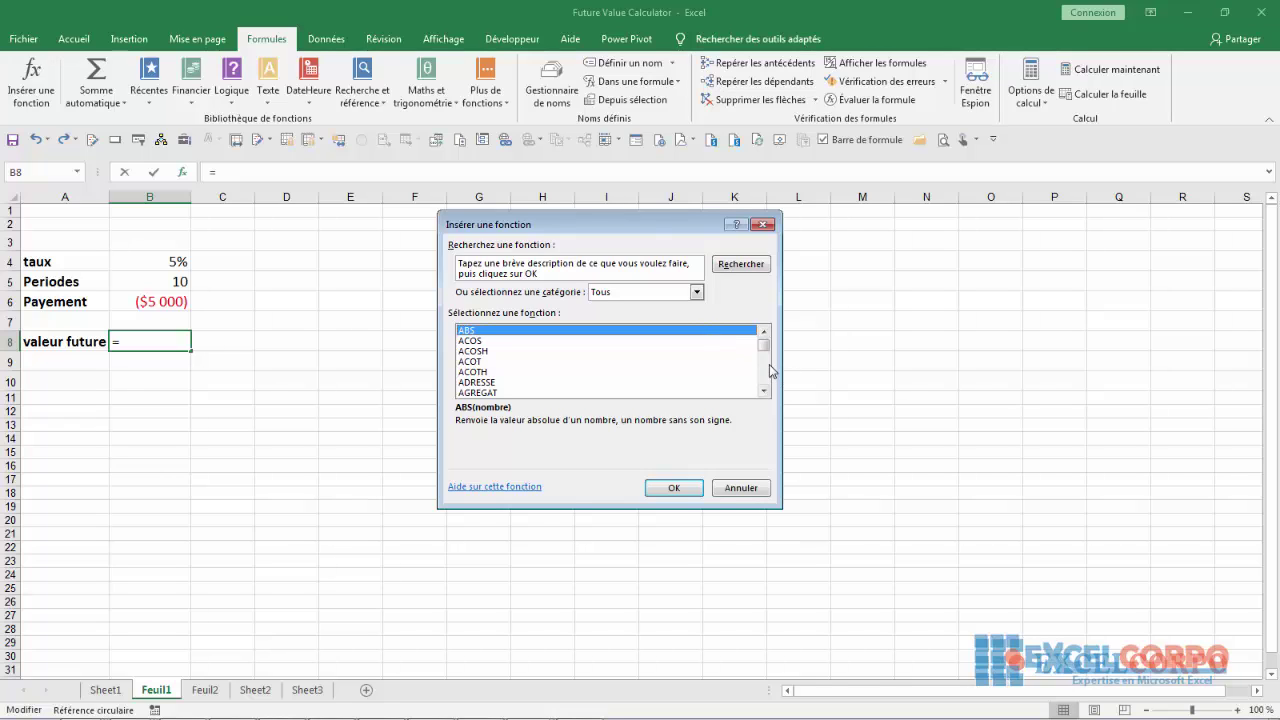
- Browse the complete function list by initial letter, viewing the descriptions of functions such as VA, DATE, CAR, ET and ESTVIDE
left_click_drag(763, 348, 764, 376)
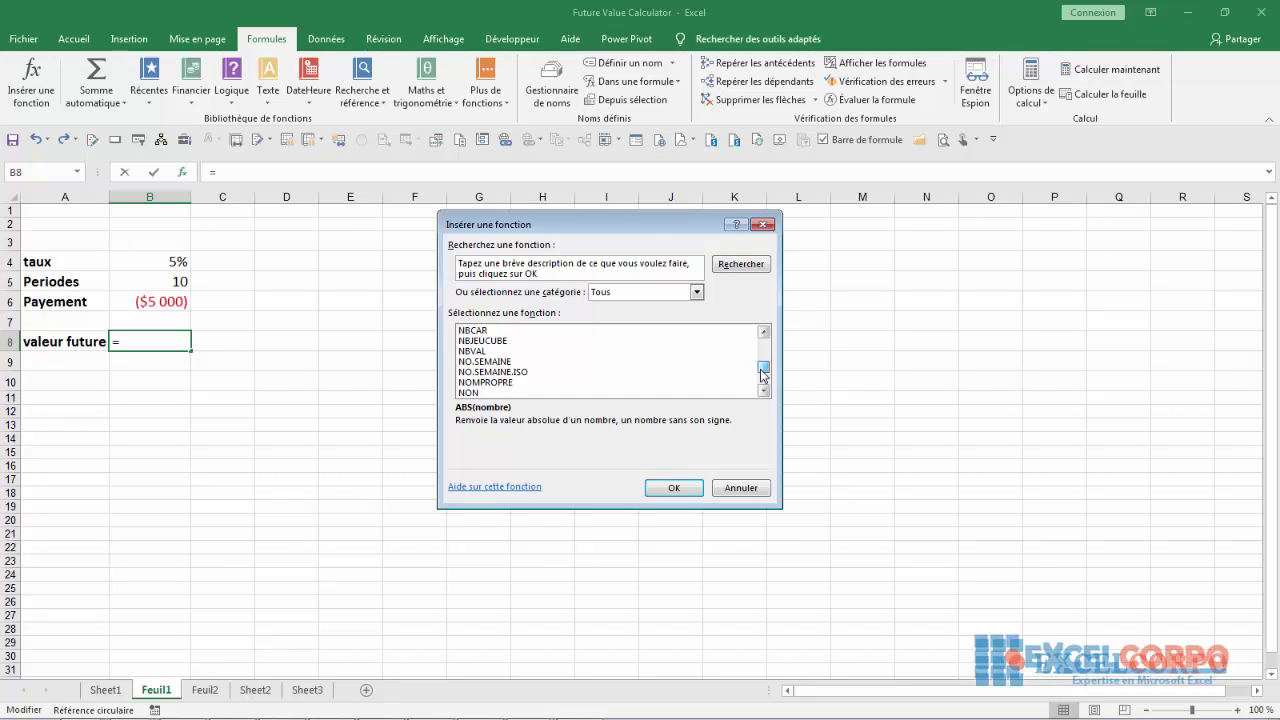
mouse_move(763, 375)
left_mouse_down()
mouse_move(762, 340)
mouse_move(762, 365)
left_mouse_up()
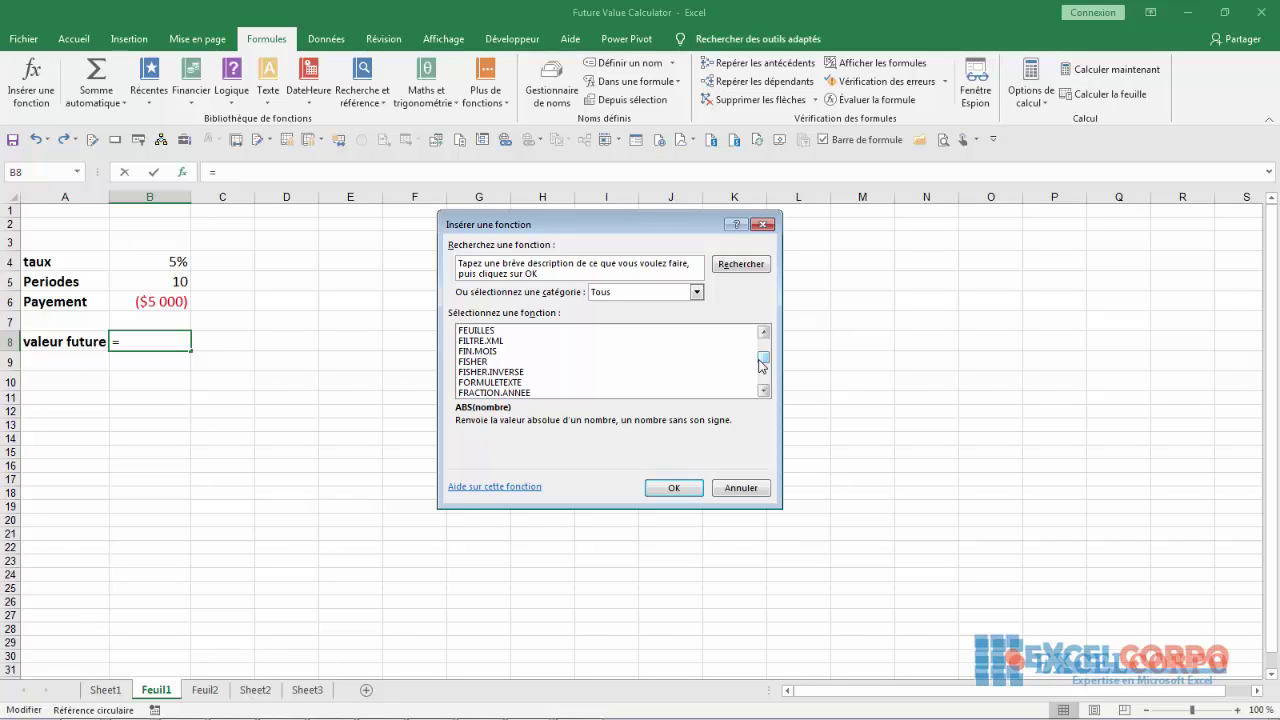
key("v")
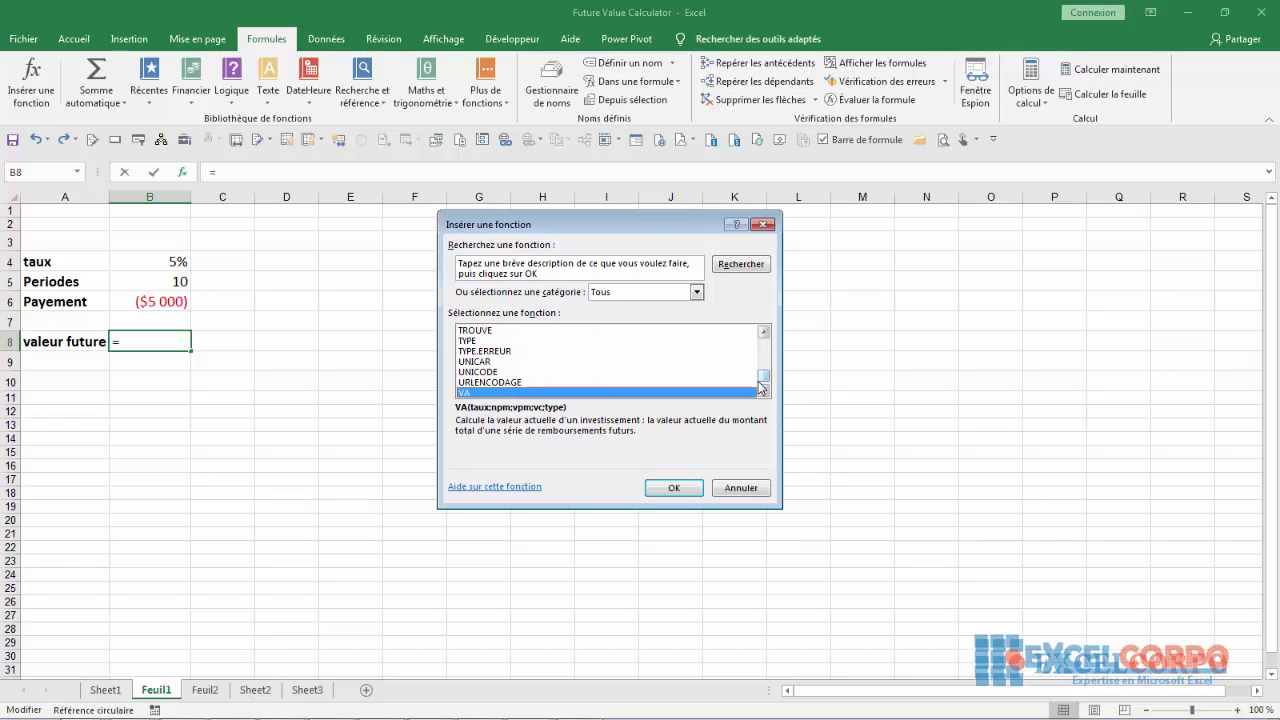
key("d")
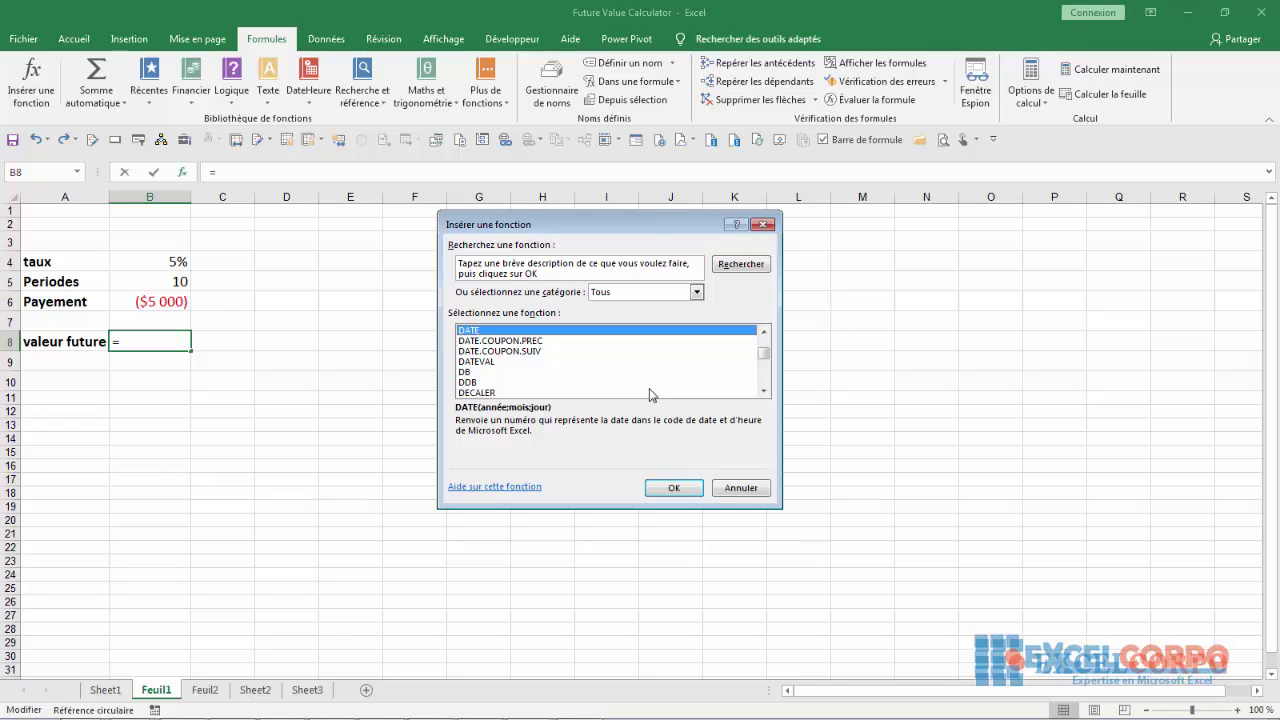
key("k")
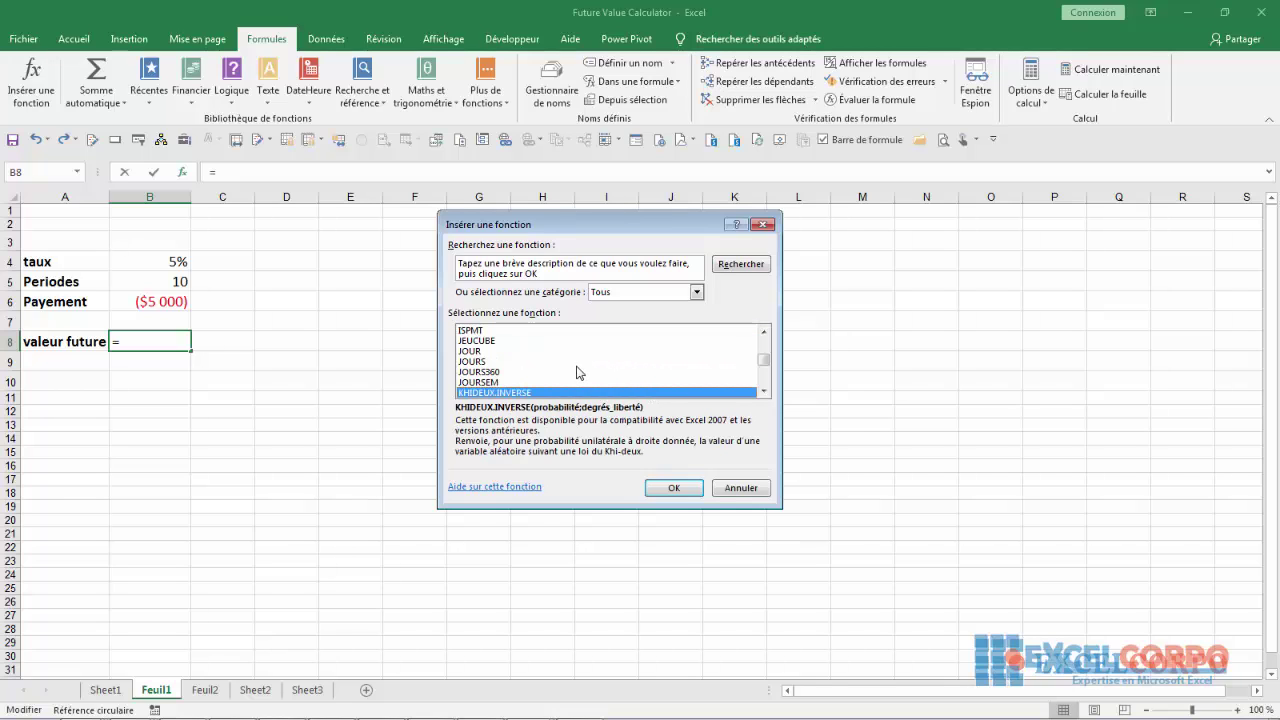
key("c")
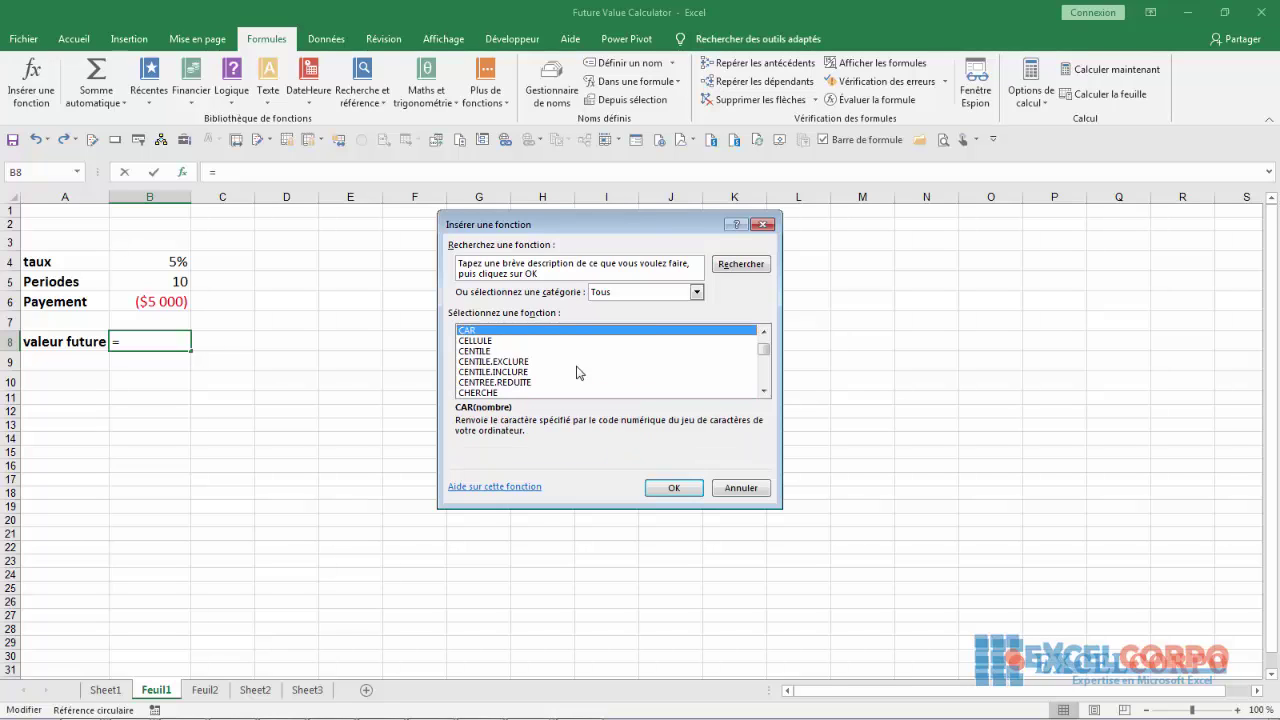
key("f")
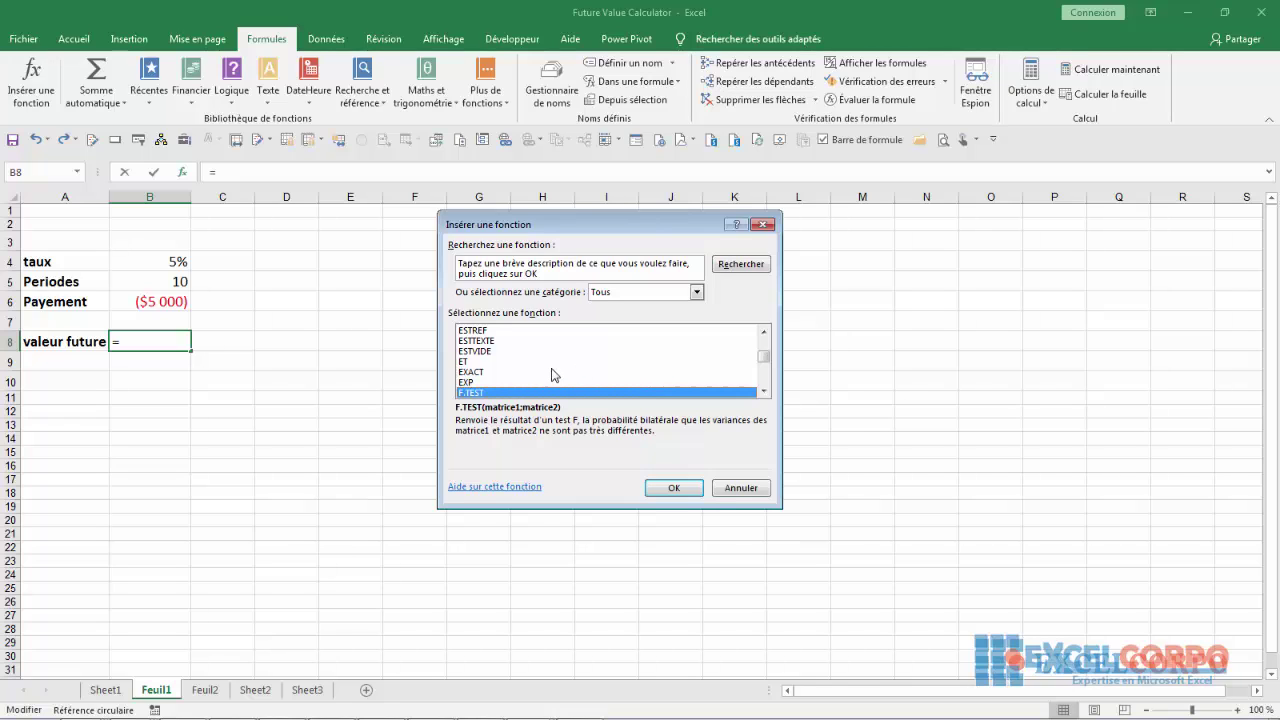
left_click(534, 362)
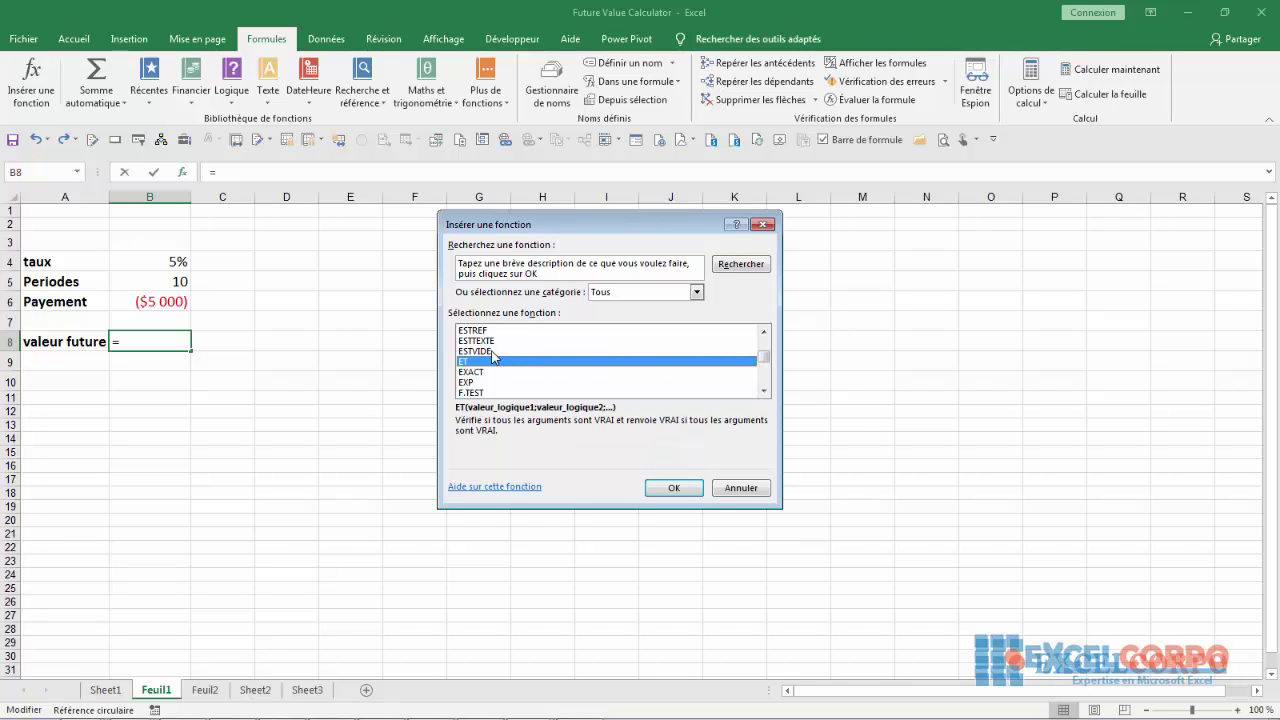
left_click(505, 351)
- Choose the VC function for cell B8 from the function list, open its arguments dialog, and cancel it
left_click_drag(764, 356, 754, 390)
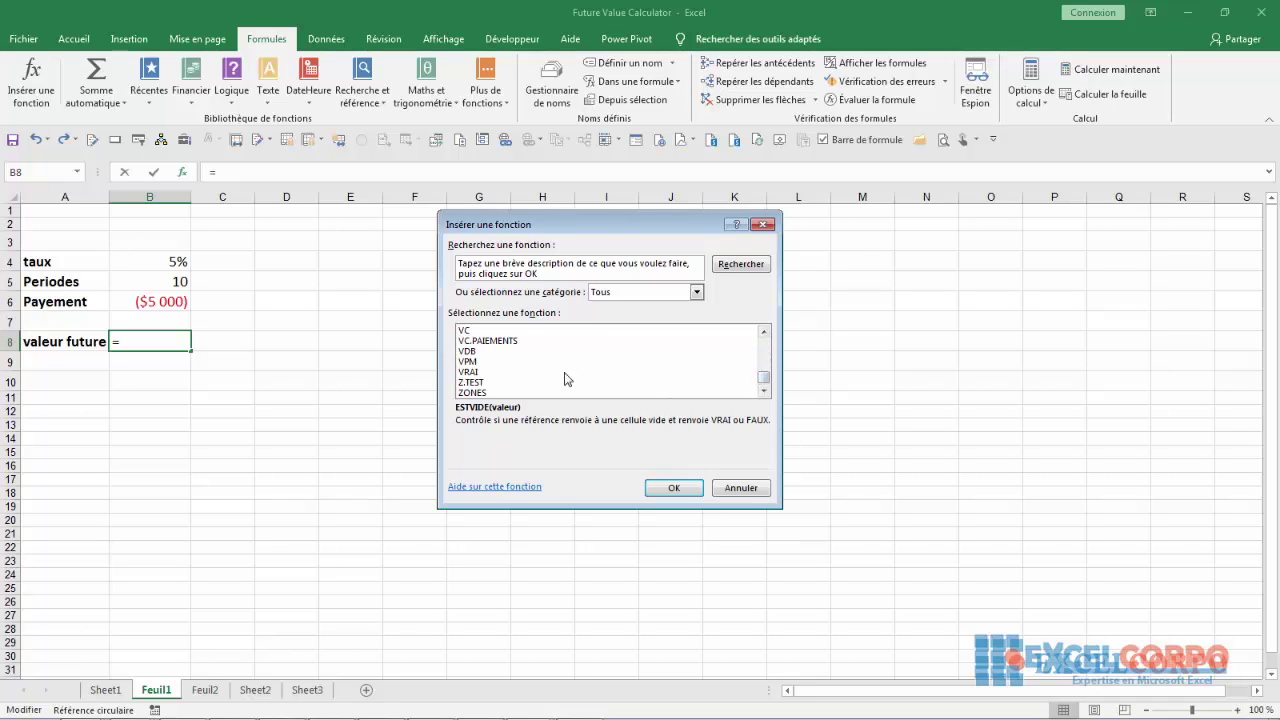
left_click(490, 331)
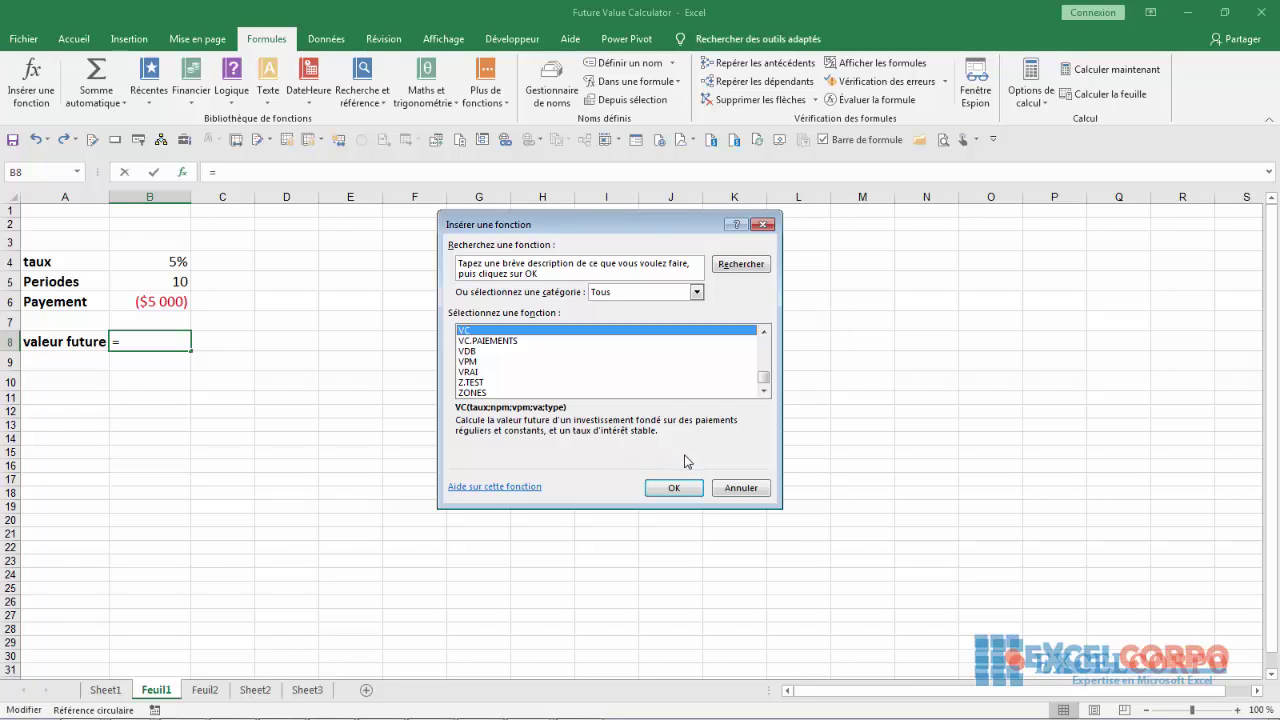
left_click(674, 487)
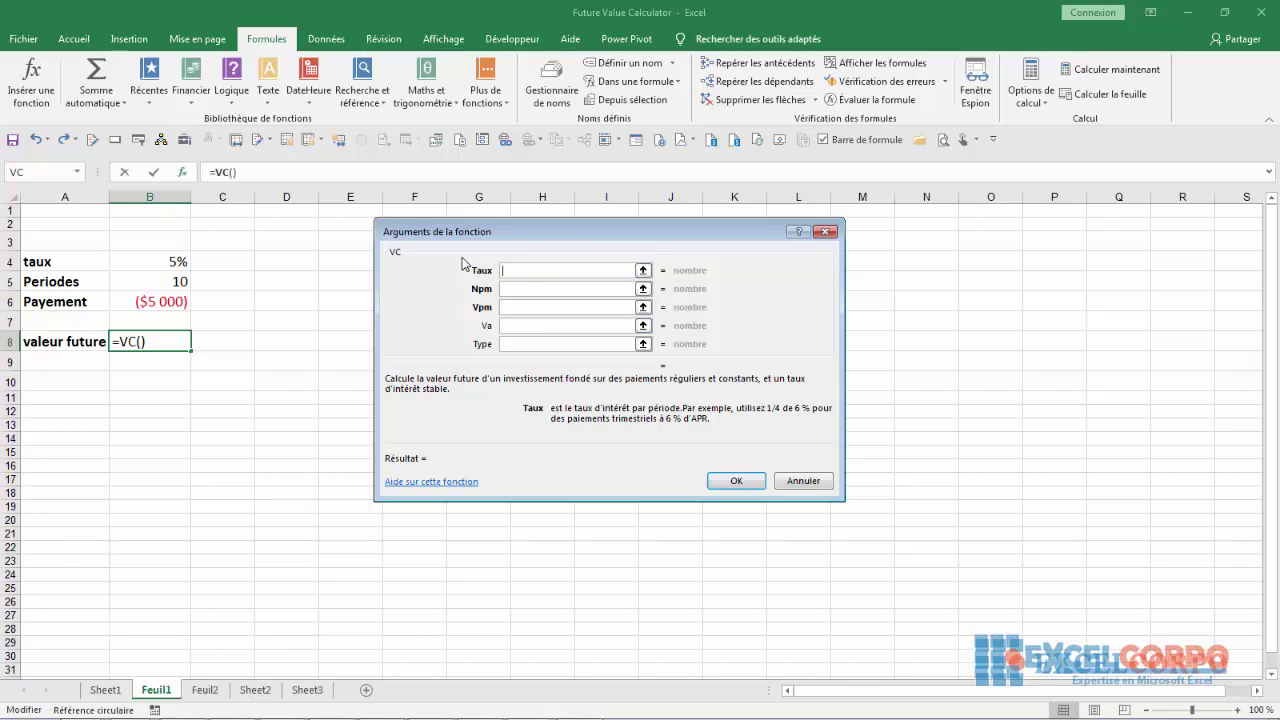
left_click(801, 481)
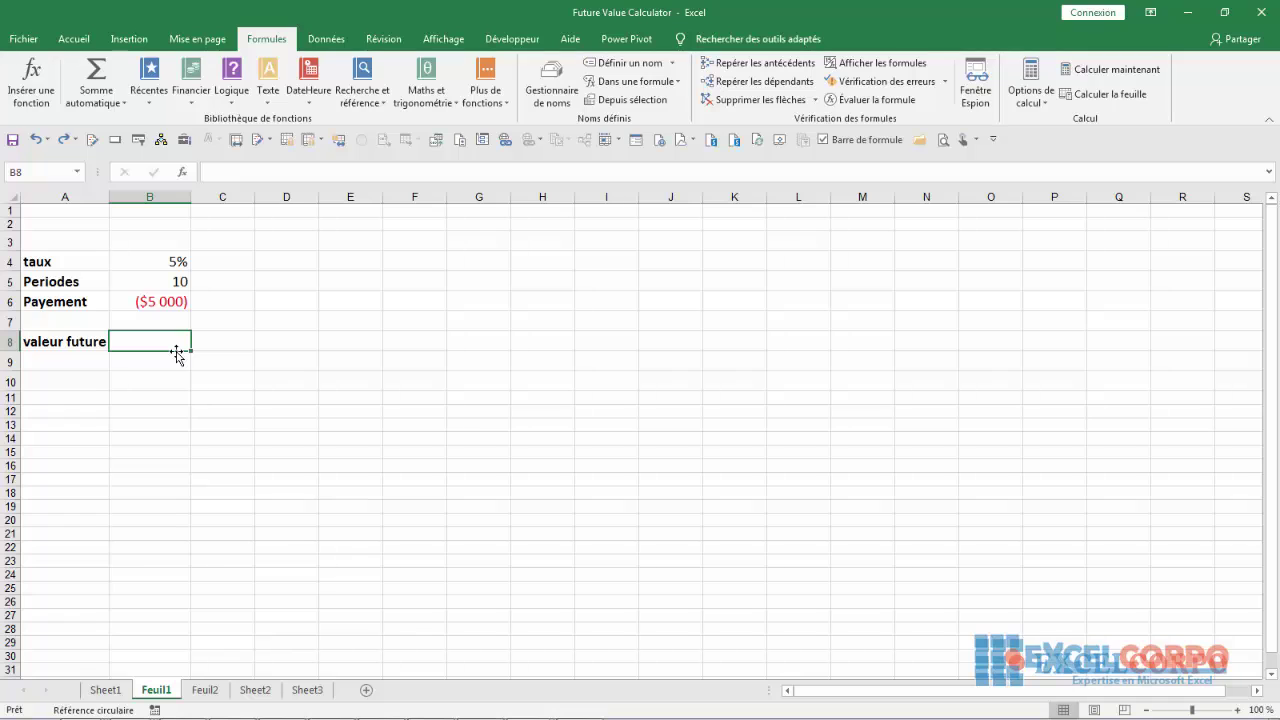
- Enter =VC( in cell B8, bring up the function's arguments dialog, and cancel the entry
type("=VC")
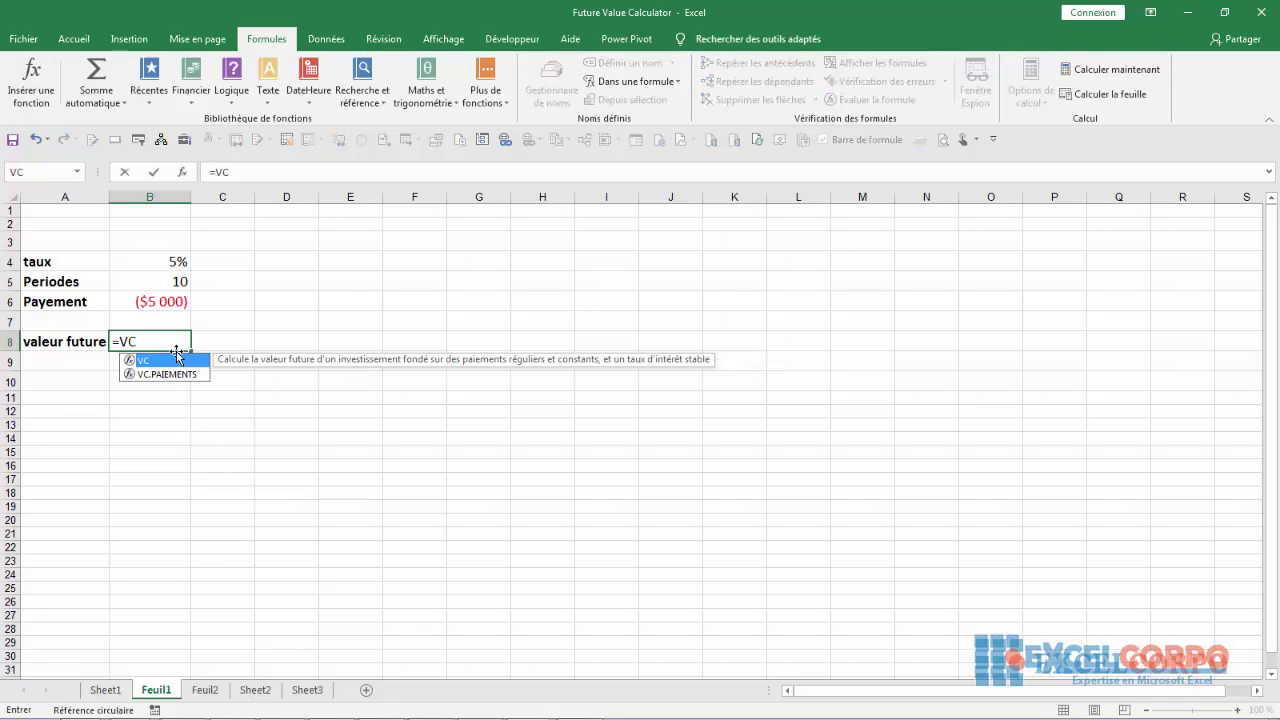
type("(")
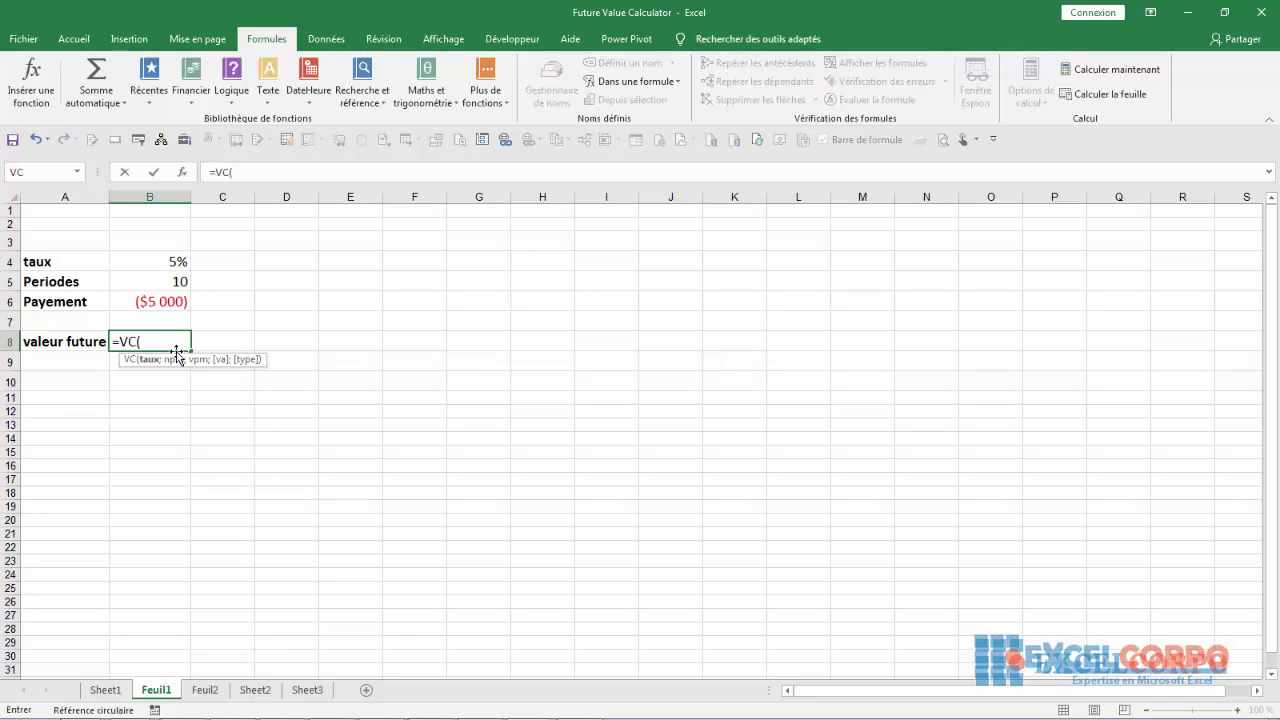
left_click(182, 174)
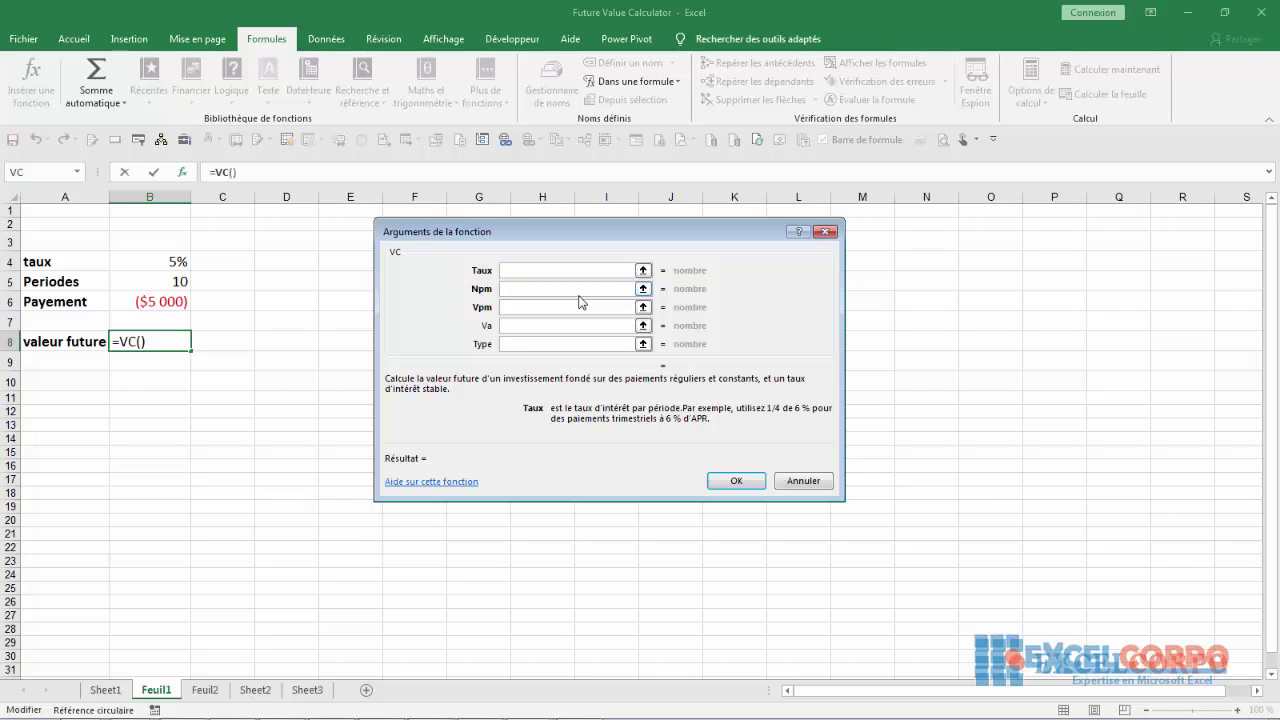
left_click(795, 482)
- Enter =VC without a parenthesis in B8, call up its arguments dialog directly, and cancel the entry
type("=VC")
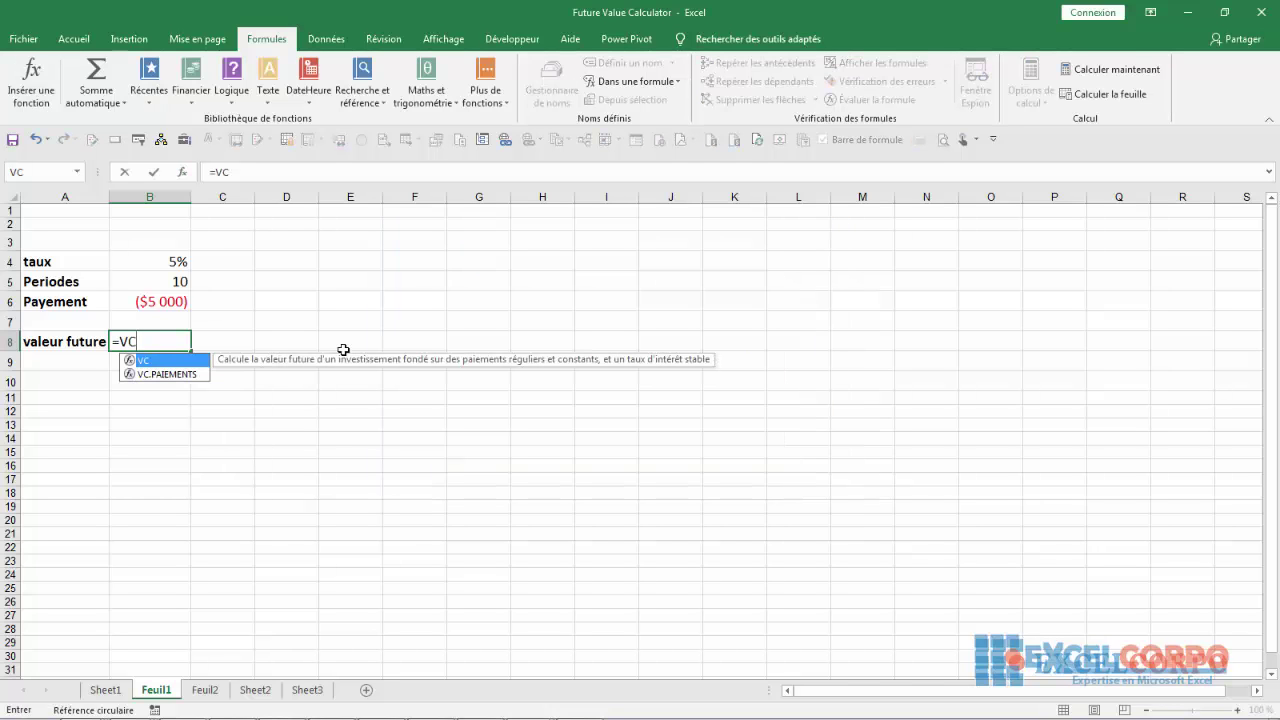
key("ctrl+a")
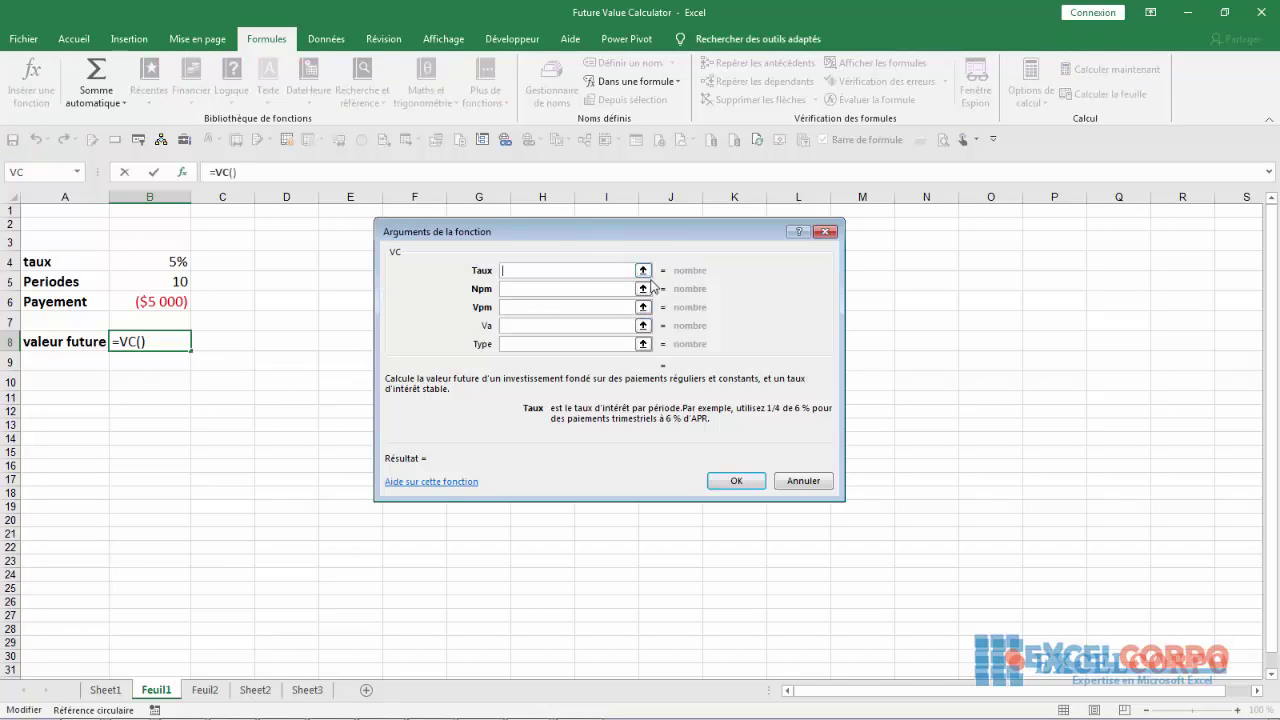
left_click(799, 485)
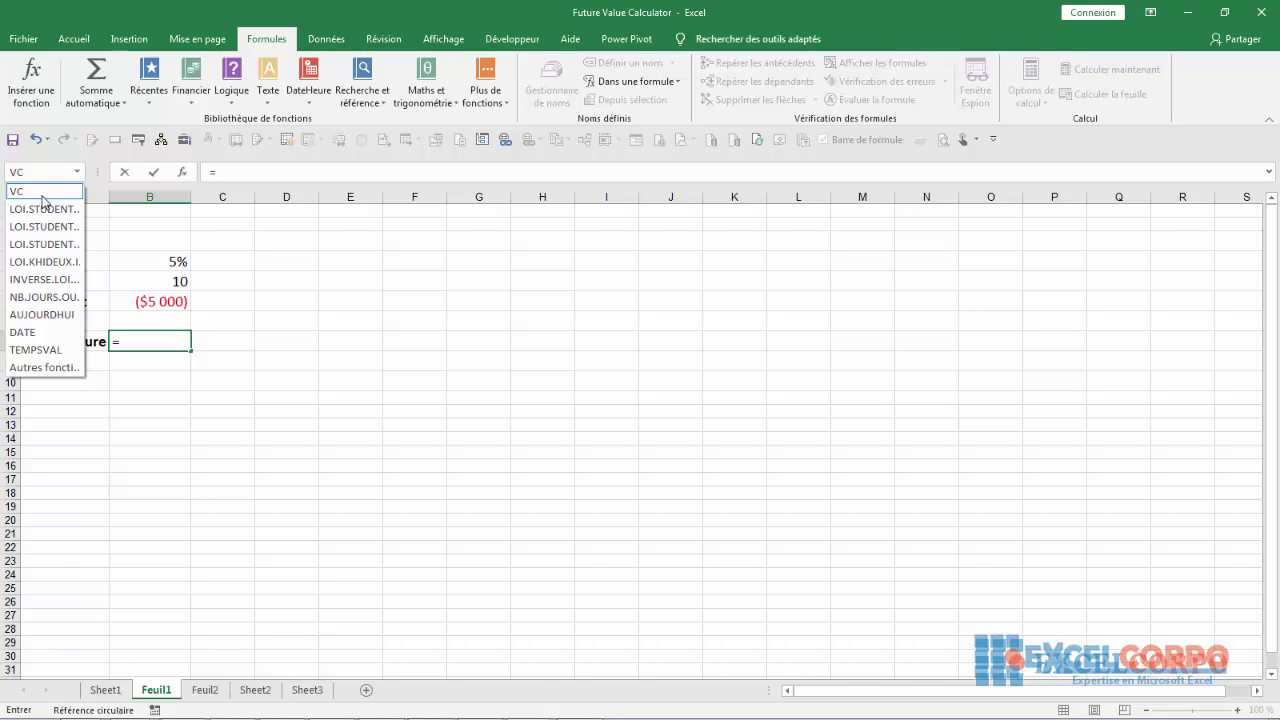
- Choose VC for B8 from the recently used functions, collapse and restore the arguments dialog at the Taux field, and cancel the entry
left_click(17, 191)
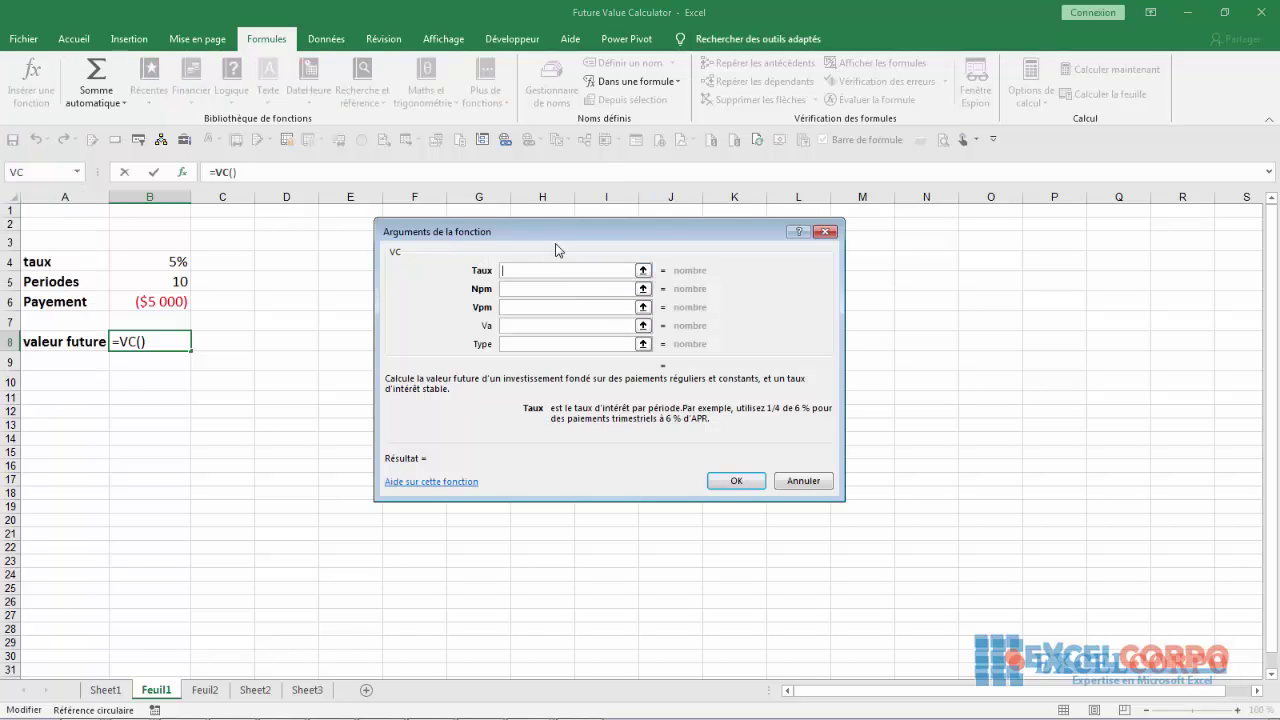
left_click(644, 271)
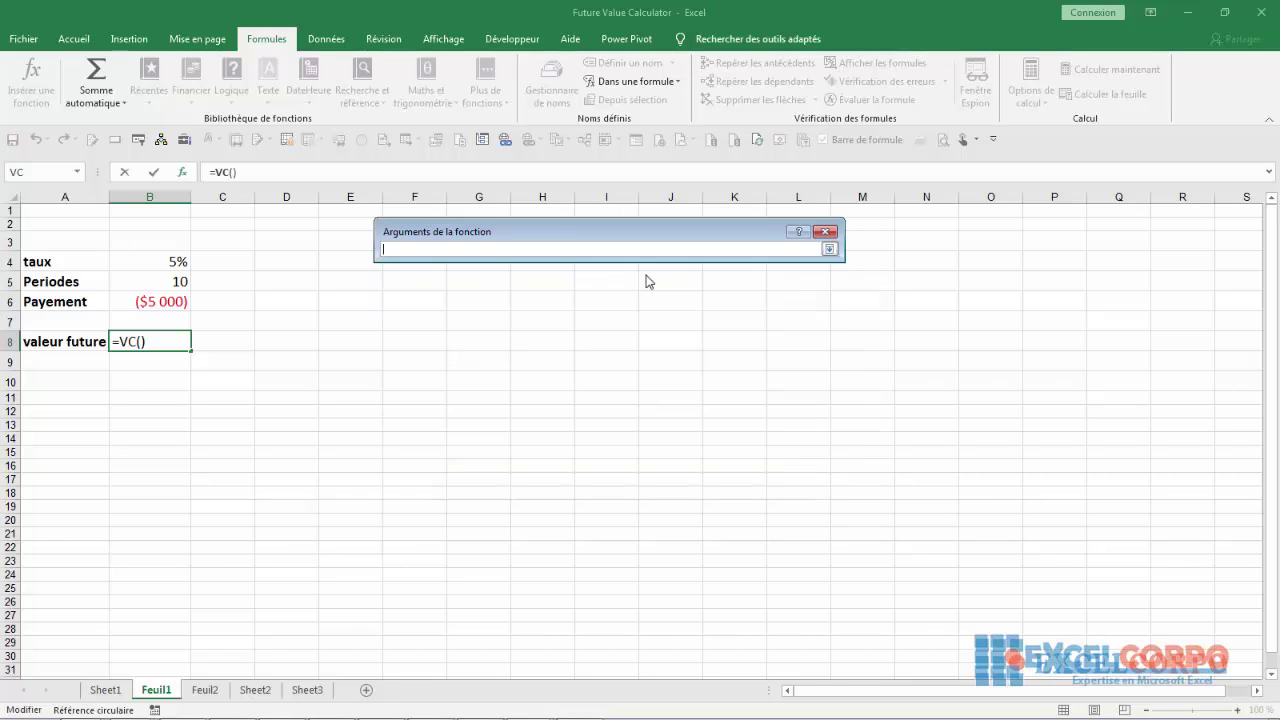
left_click(826, 250)
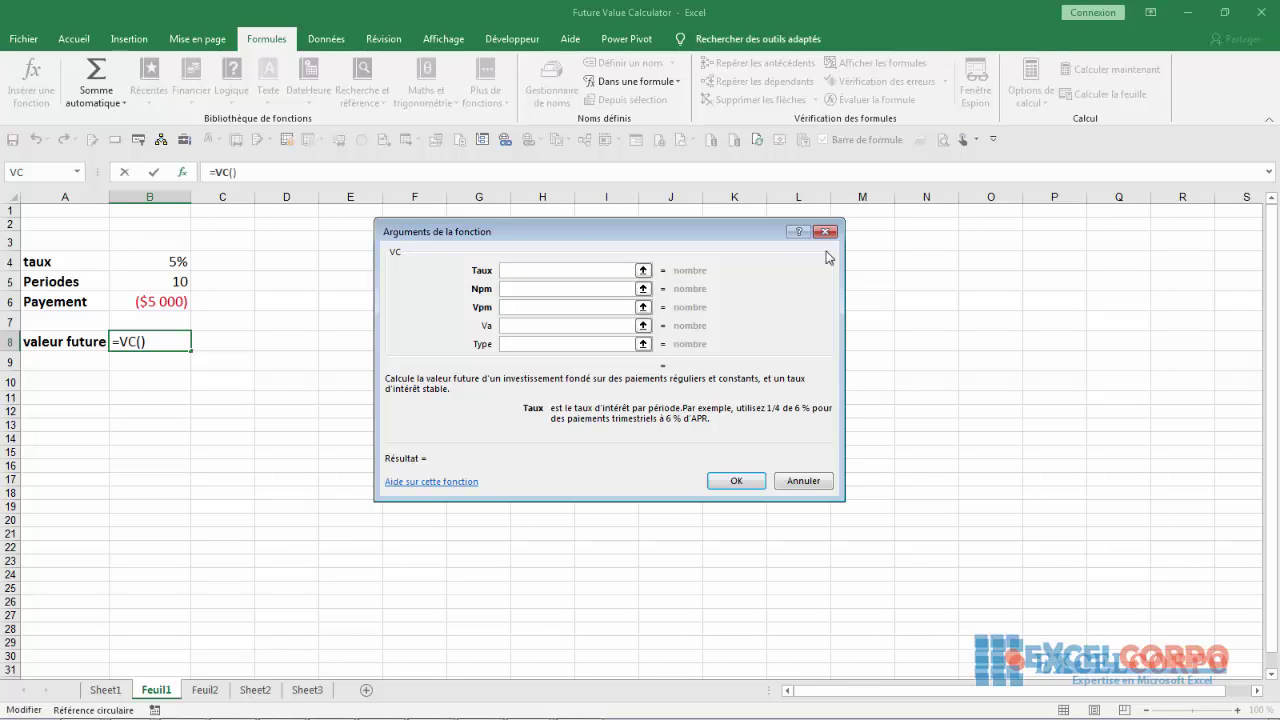
left_click(799, 485)
- Enter =VC in B8, open the function's arguments dialog directly from the typed name, and cancel it
type("=")
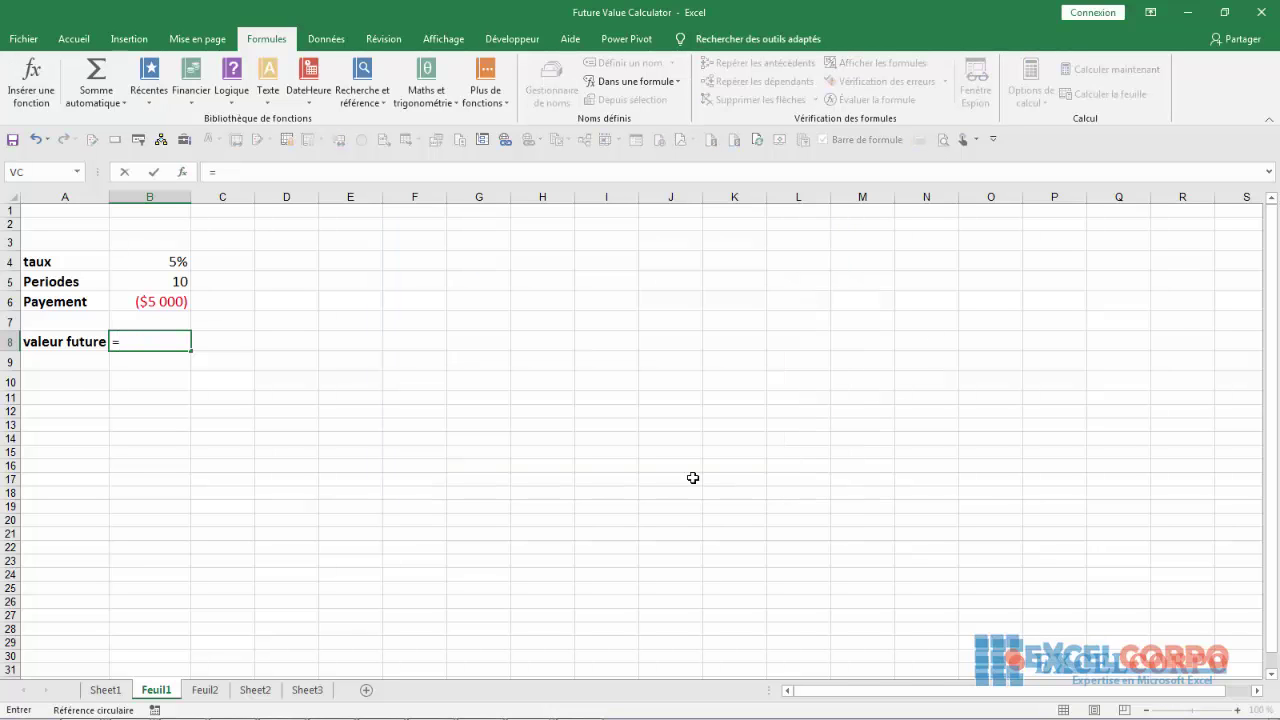
type("VC")
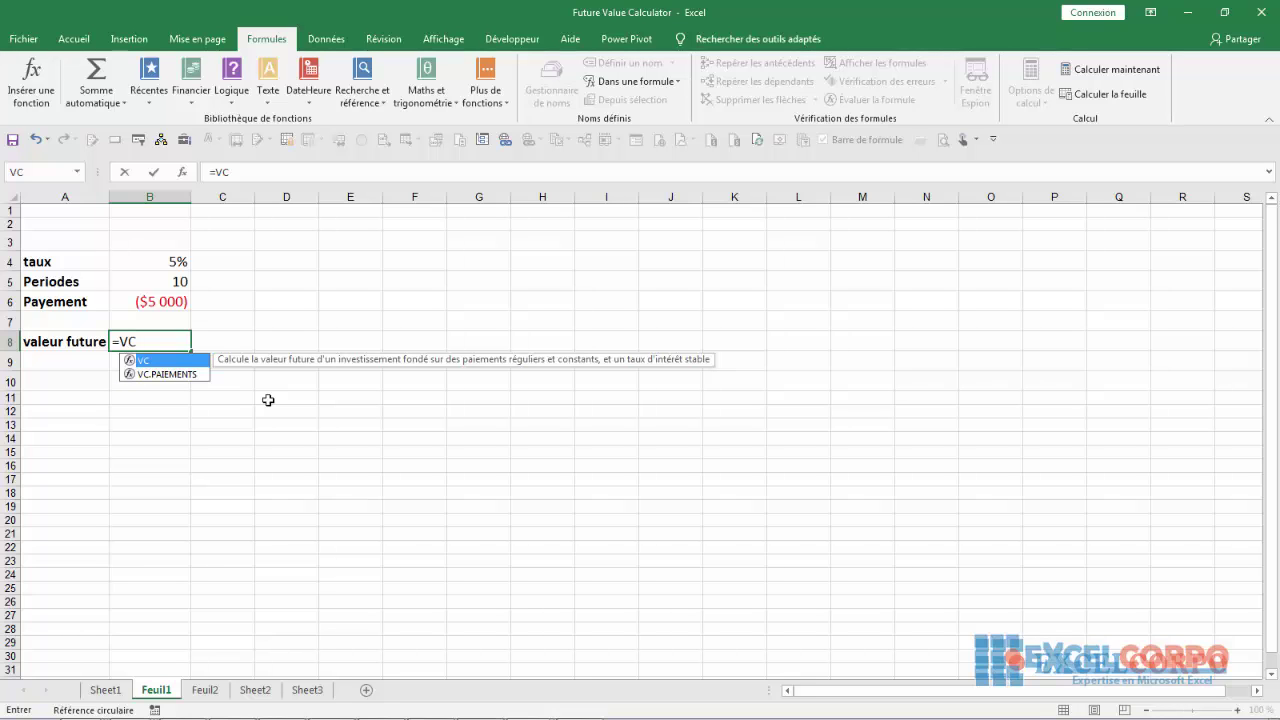
key("ctrl+a")
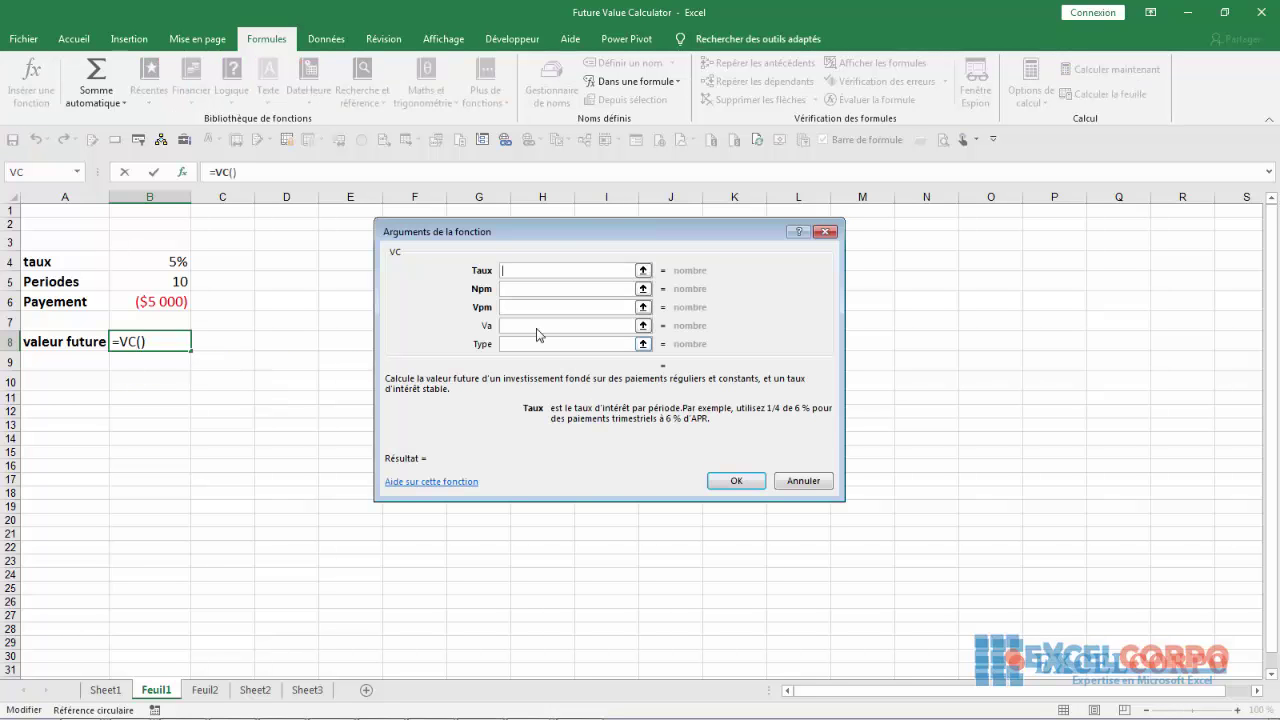
left_click(807, 481)
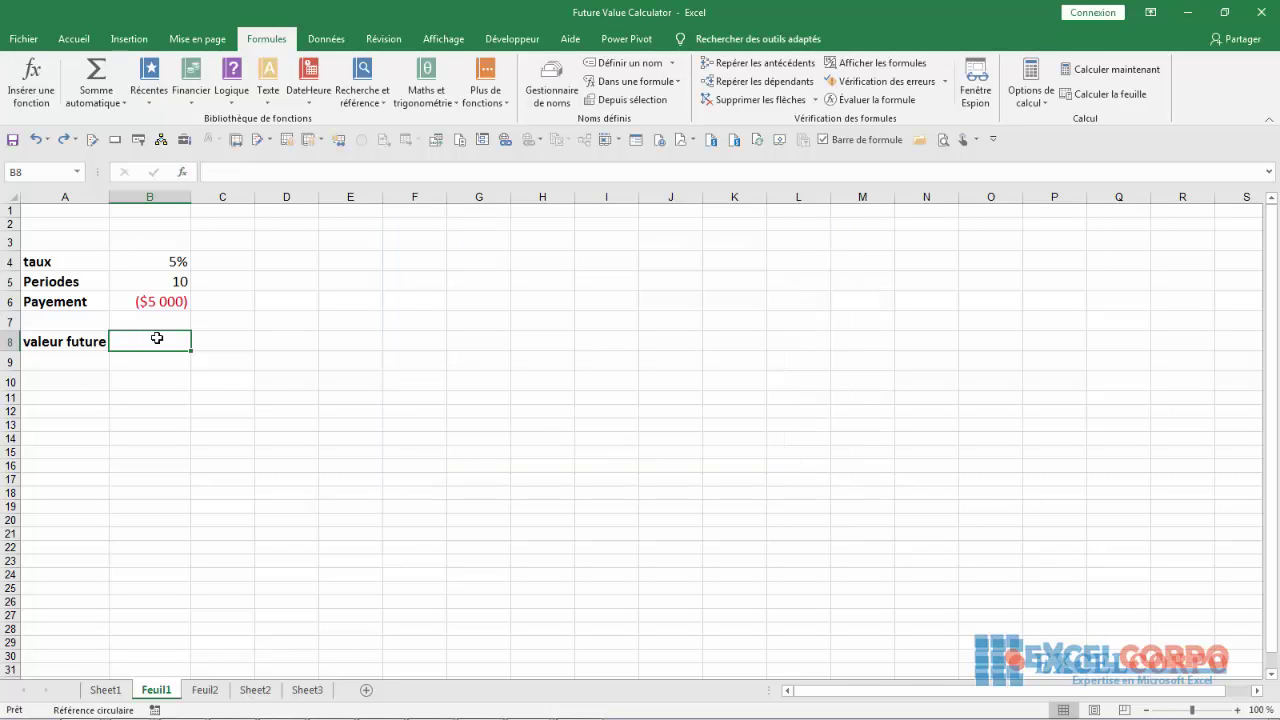
- Begin the formula in B8 with the suggested VC function, using B4 as the taux argument and B5 as npm
type("=VC")
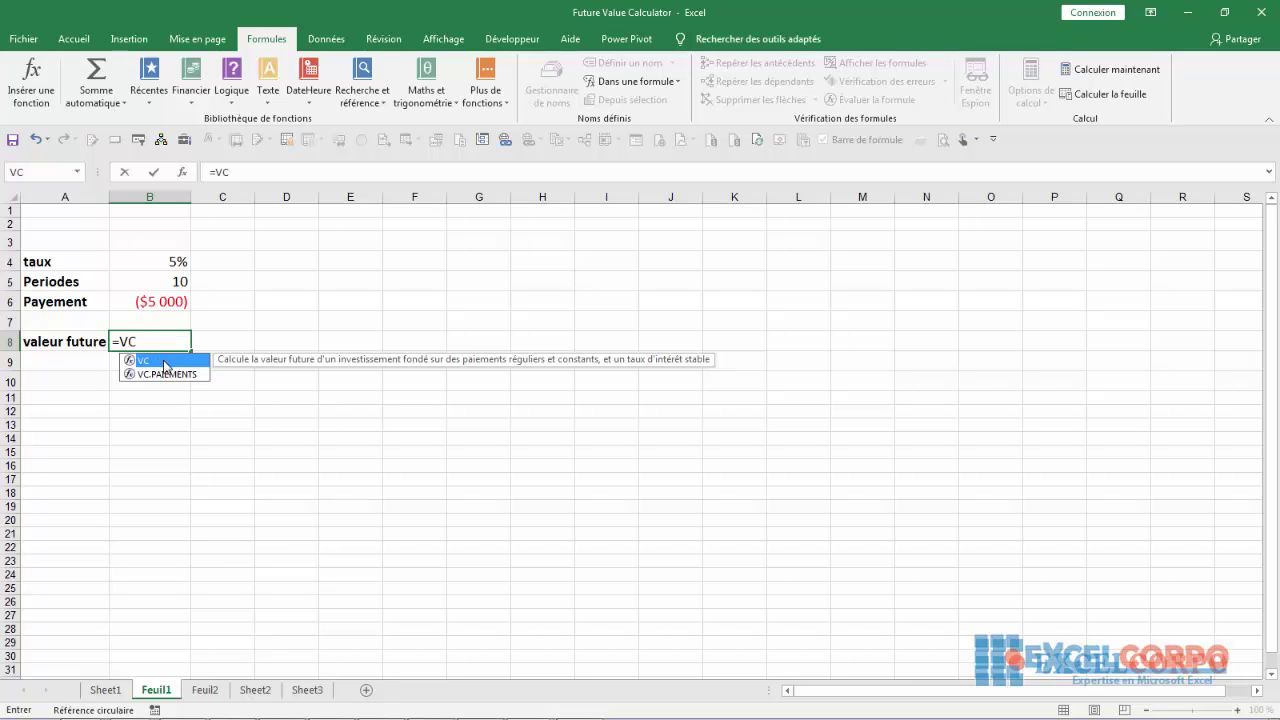
double_click(161, 361)
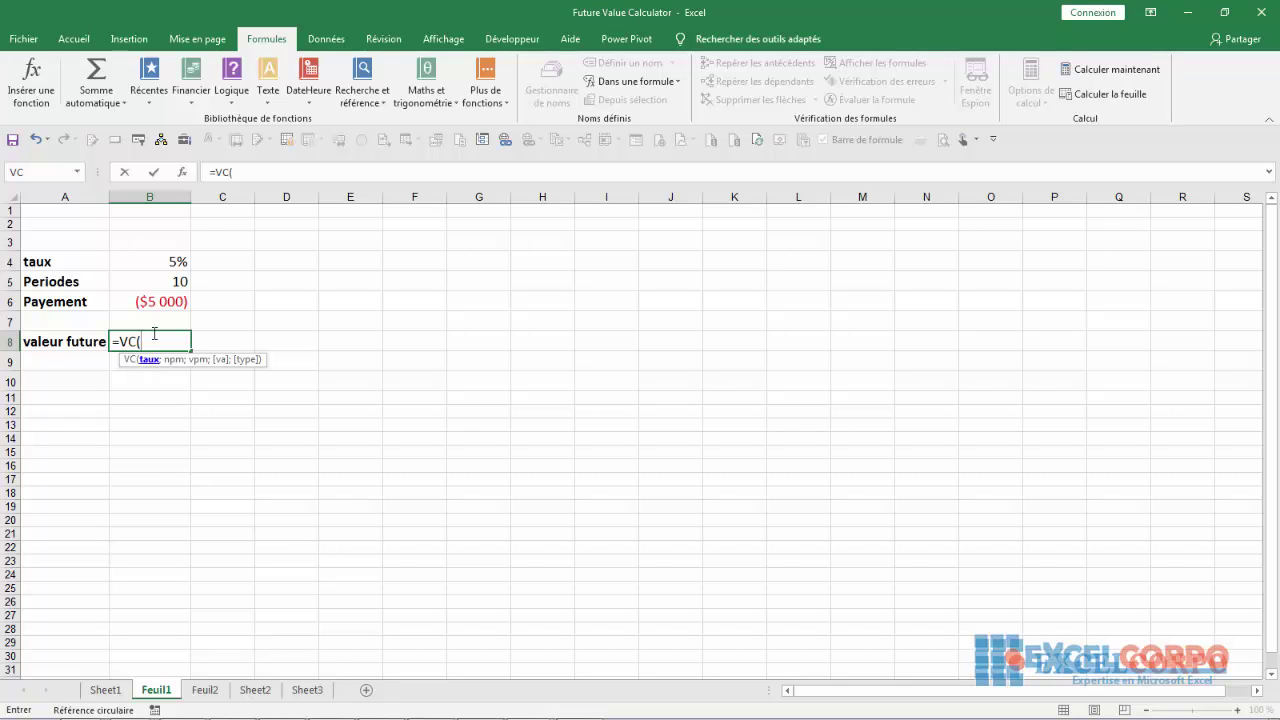
left_click(180, 262)
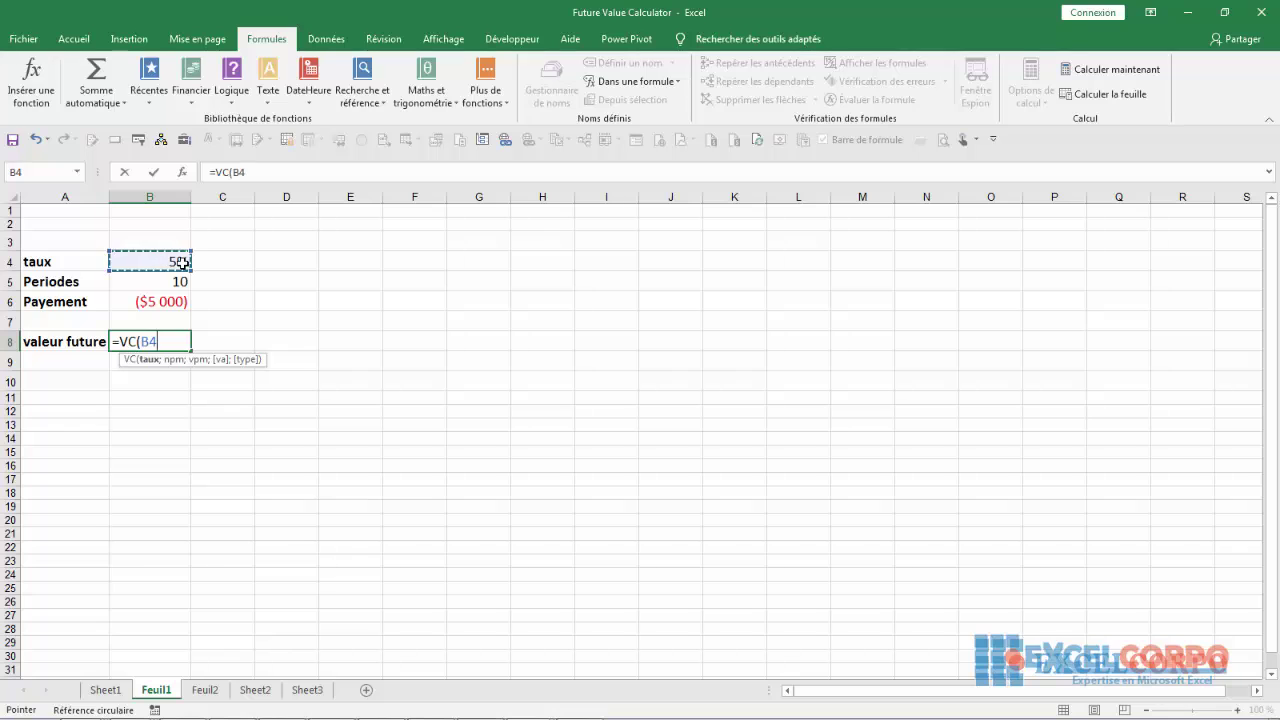
left_click(152, 364)
key("BackSpace")
type(";")
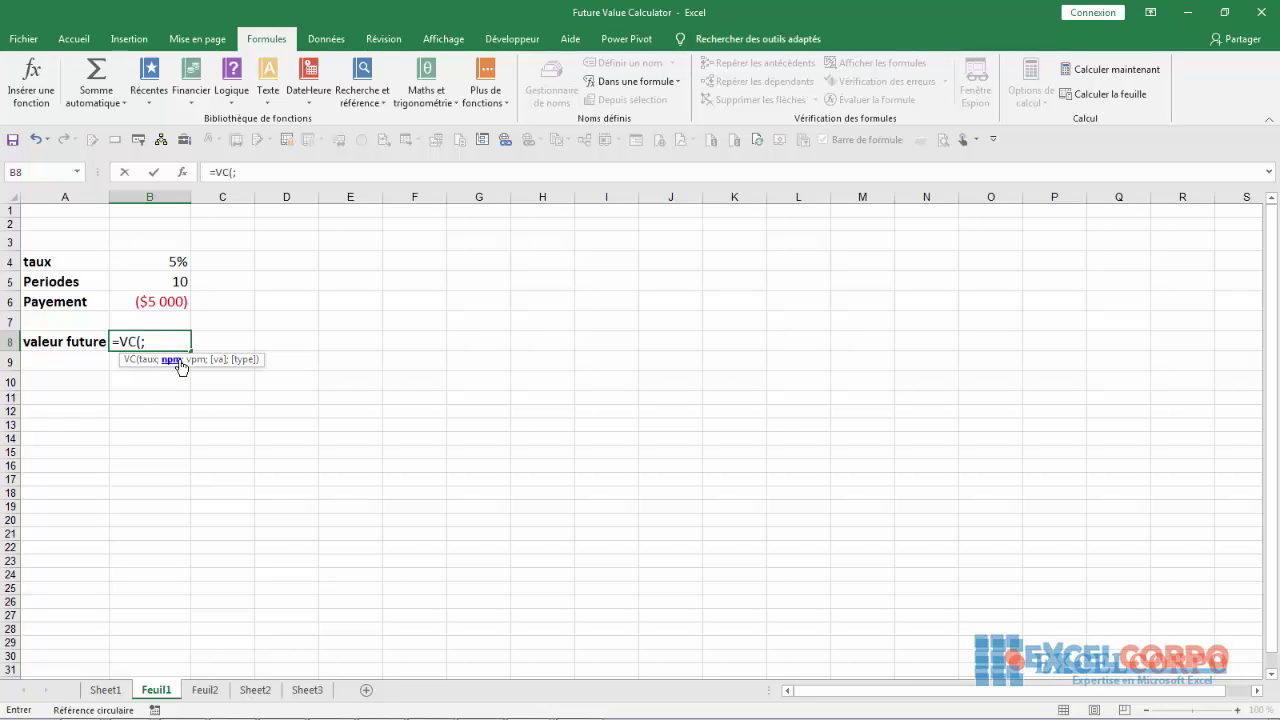
left_click(176, 281)
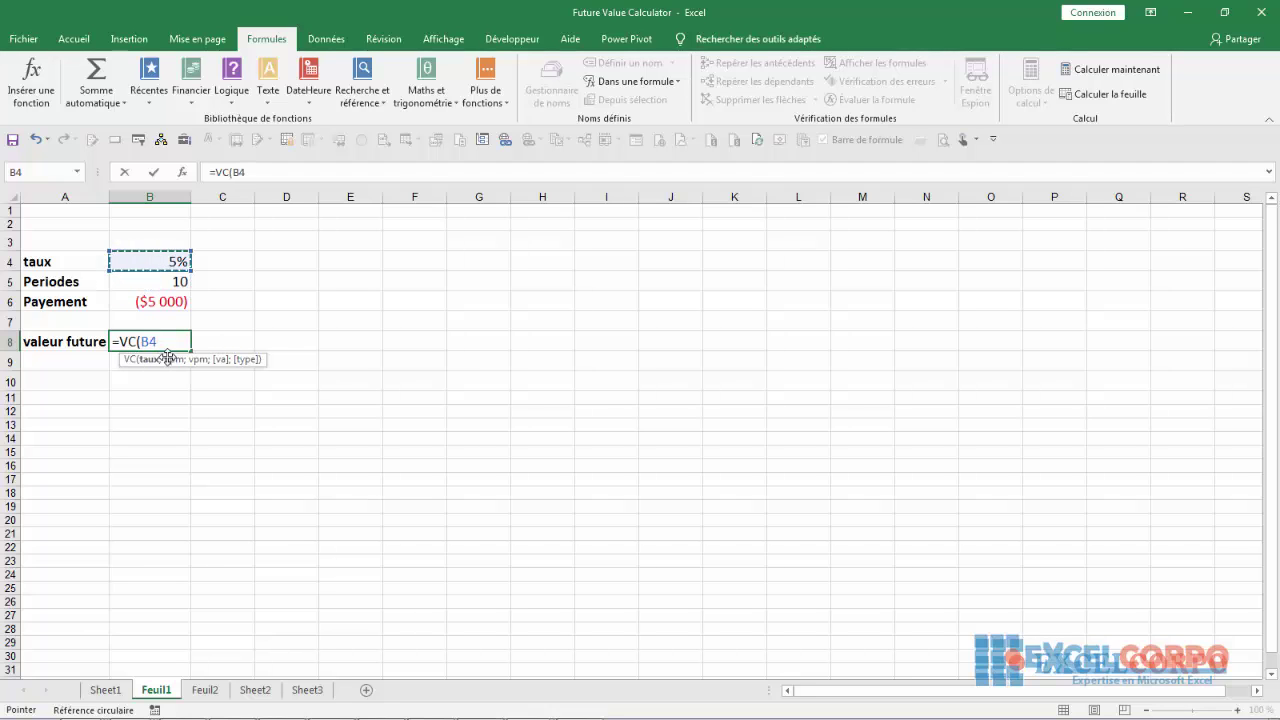
type(";")
left_click(178, 283)
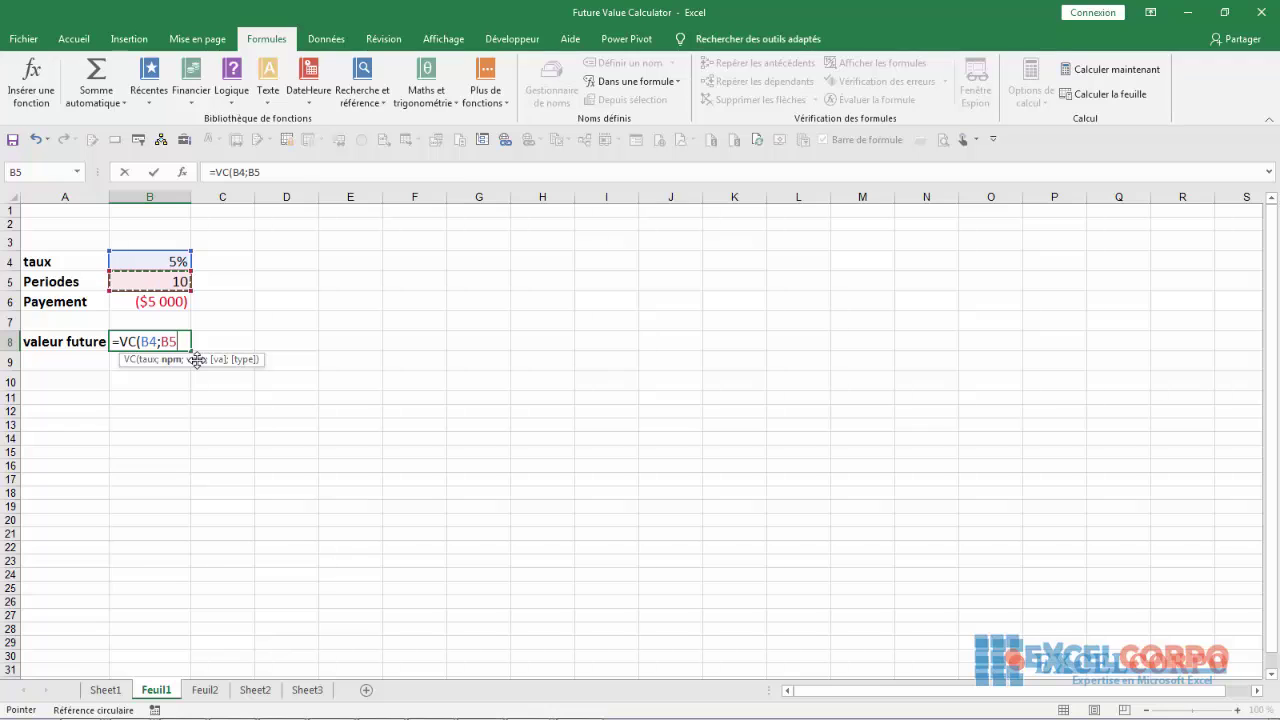
- Add B5 as the vpm argument and commit the formula =VC(B4;B5;B5) in B8
type(";")
key("Up")
key("Up")
key("Up")
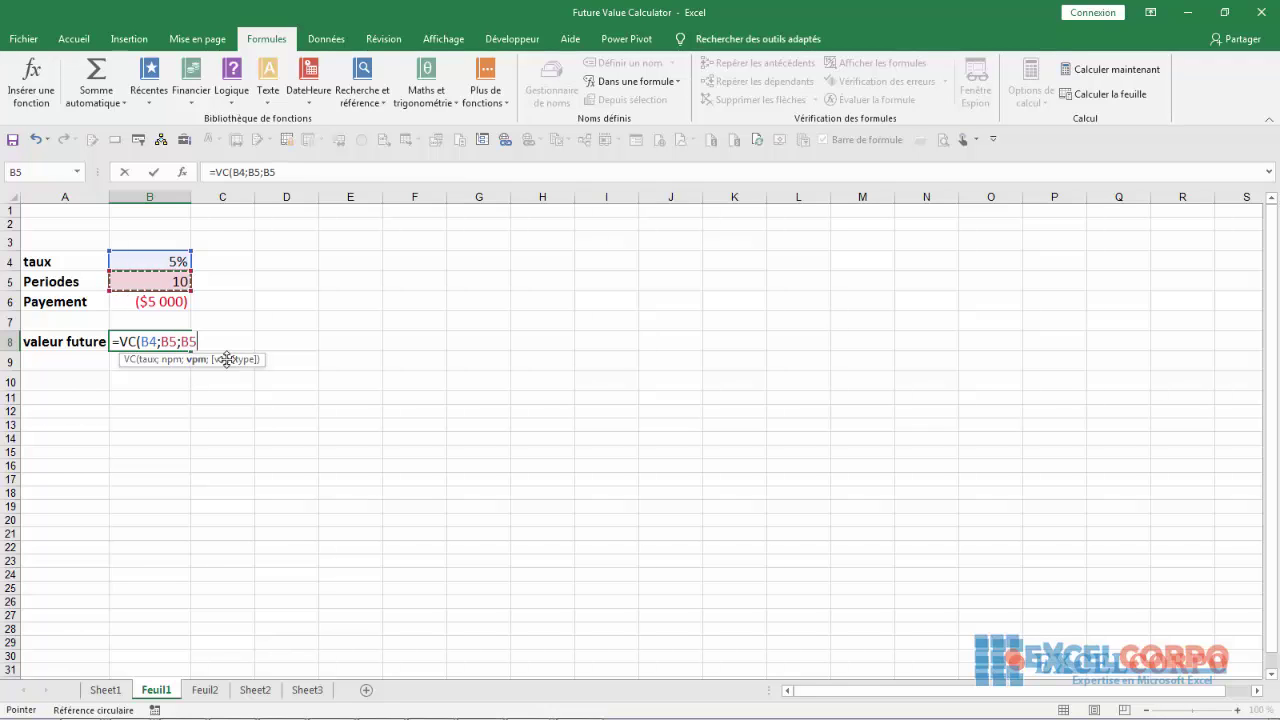
type(")")
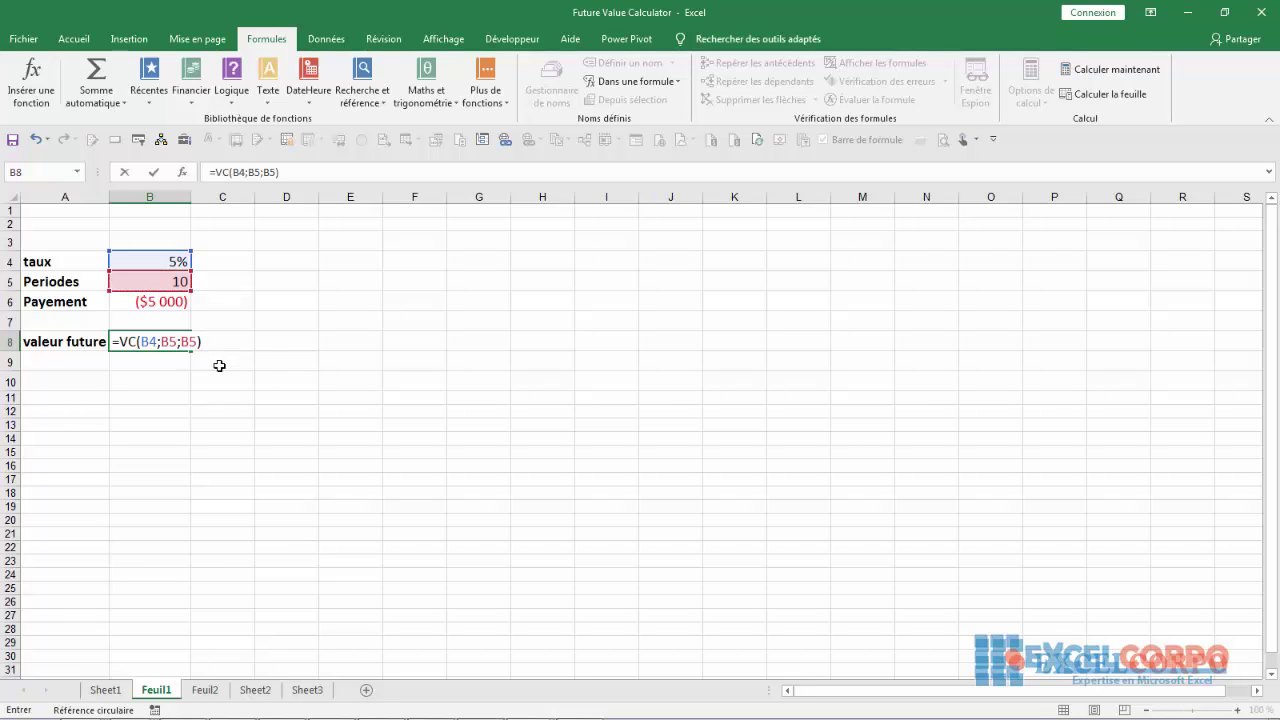
key("Return")
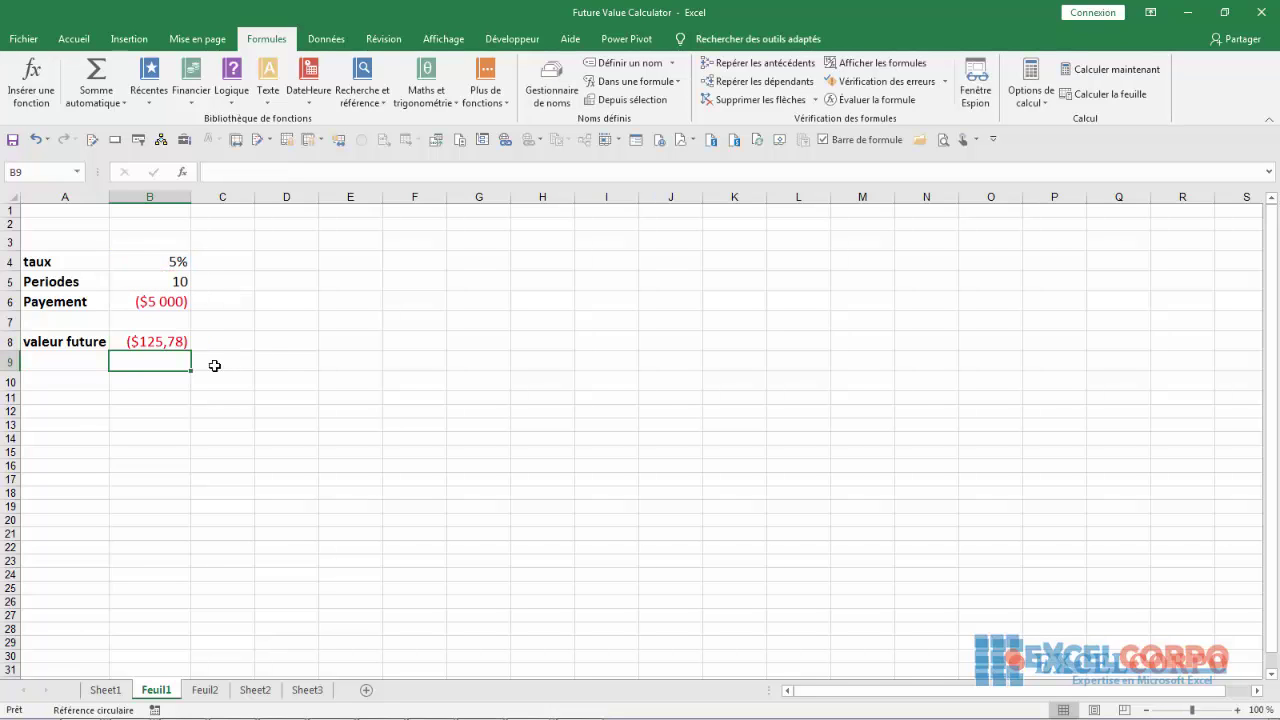
- Replace the formula in B8 with =VC( and open the function's arguments dialog
double_click(157, 366)
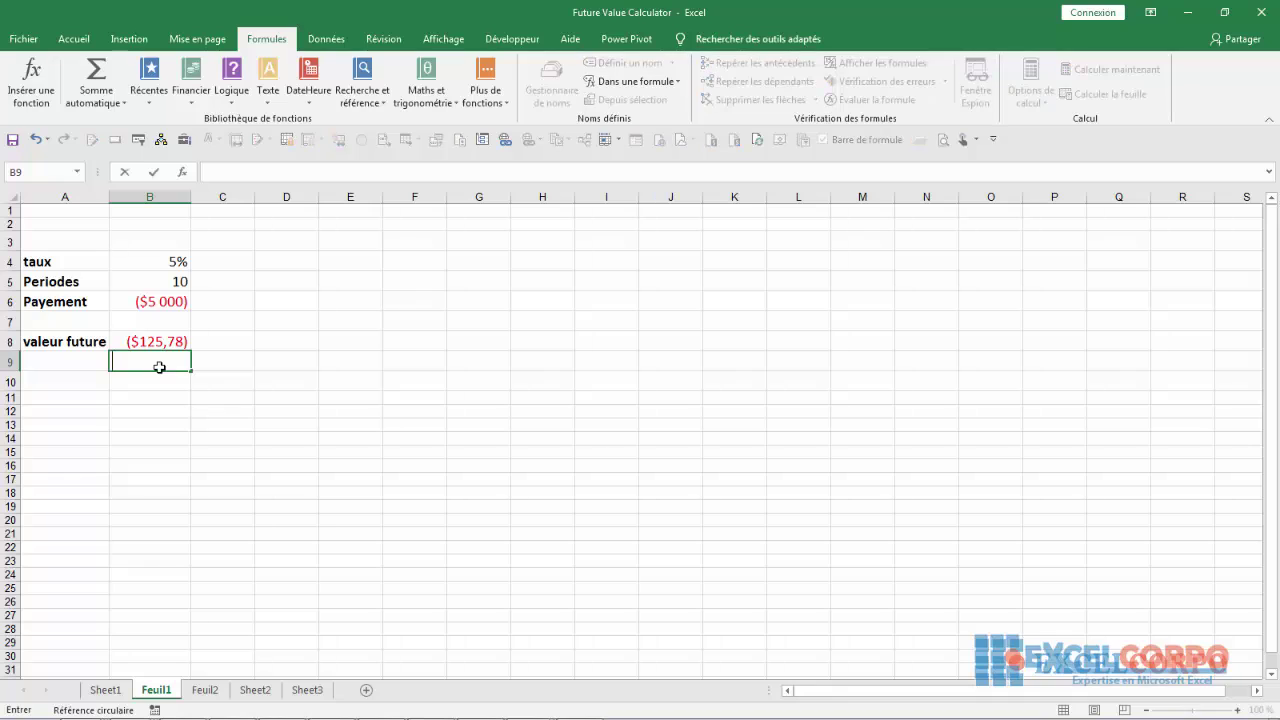
left_click(150, 343)
key("BackSpace")
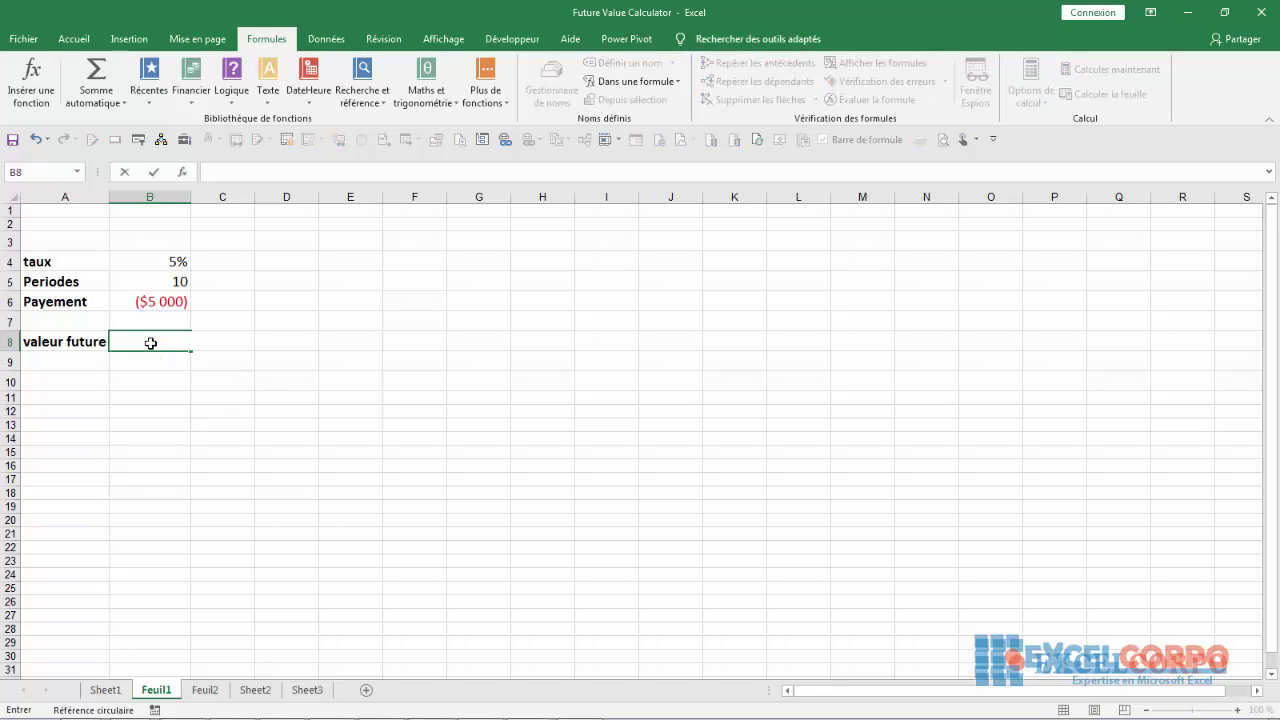
type("=VC")
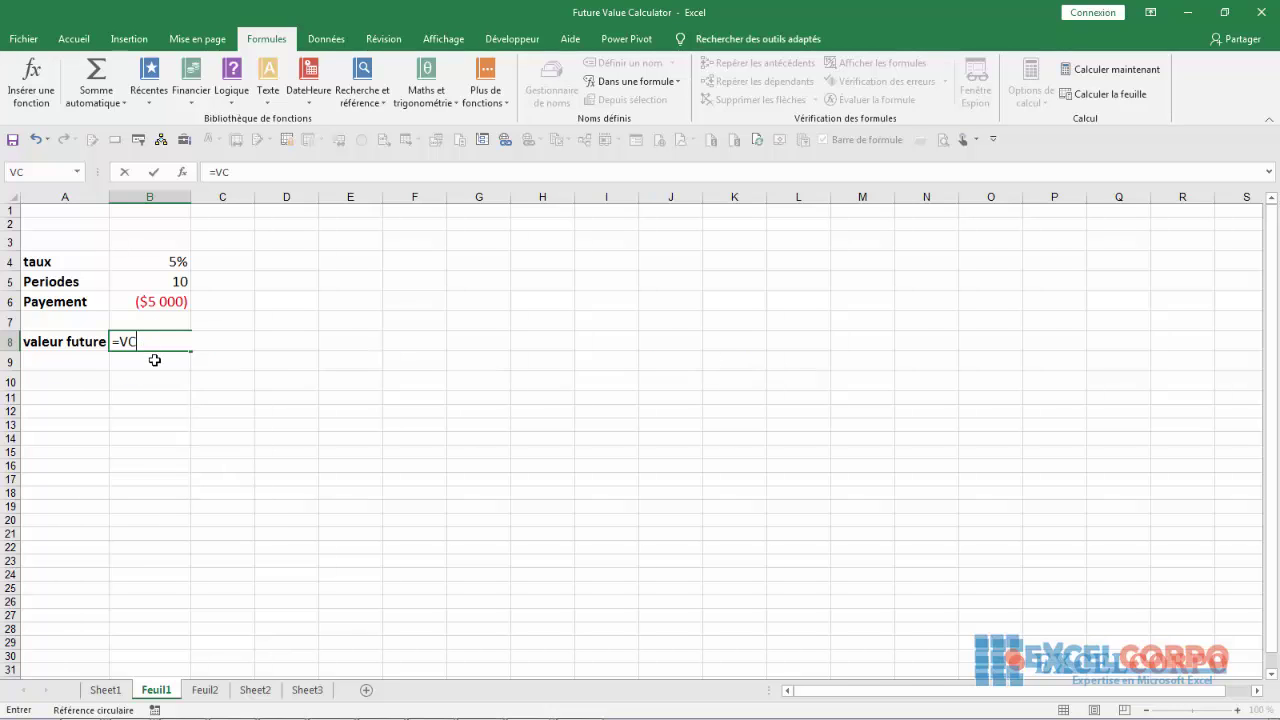
type("(")
left_click(176, 173)
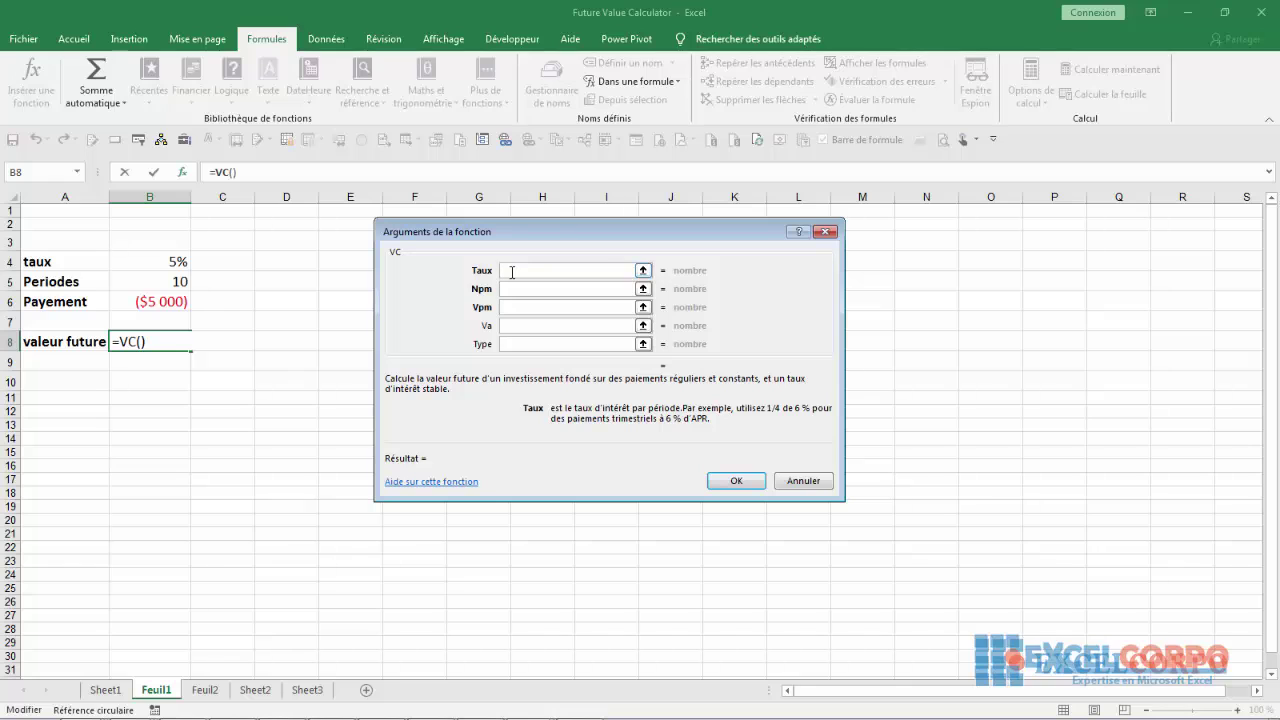
- Pick cell B4 from the sheet as the Taux argument, return to the full dialog, and clear the argument
left_click(643, 270)
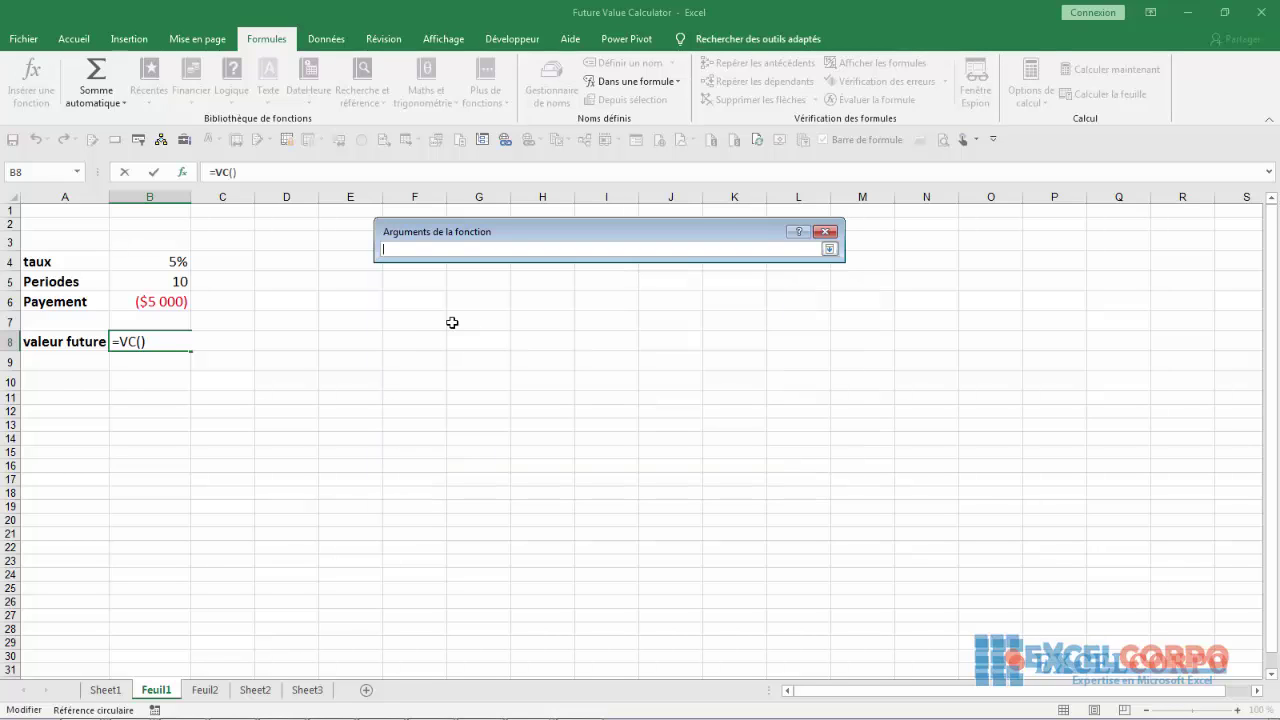
left_click(176, 262)
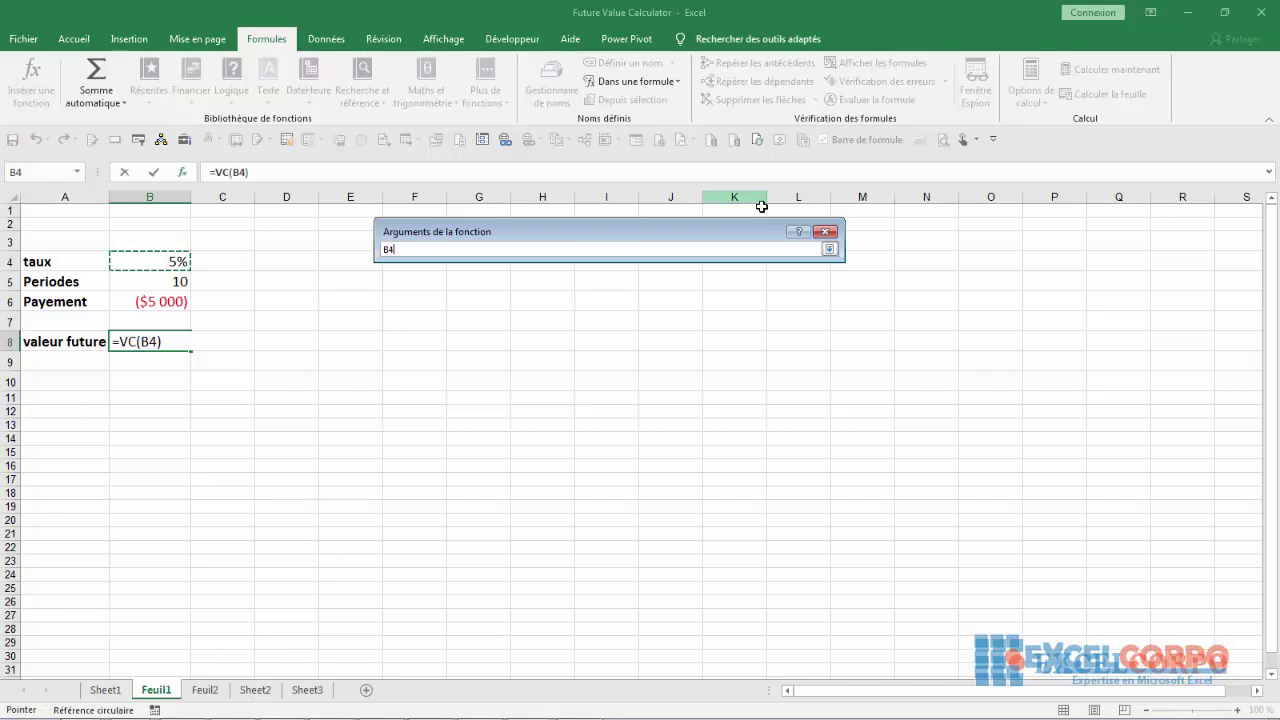
left_click(829, 250)
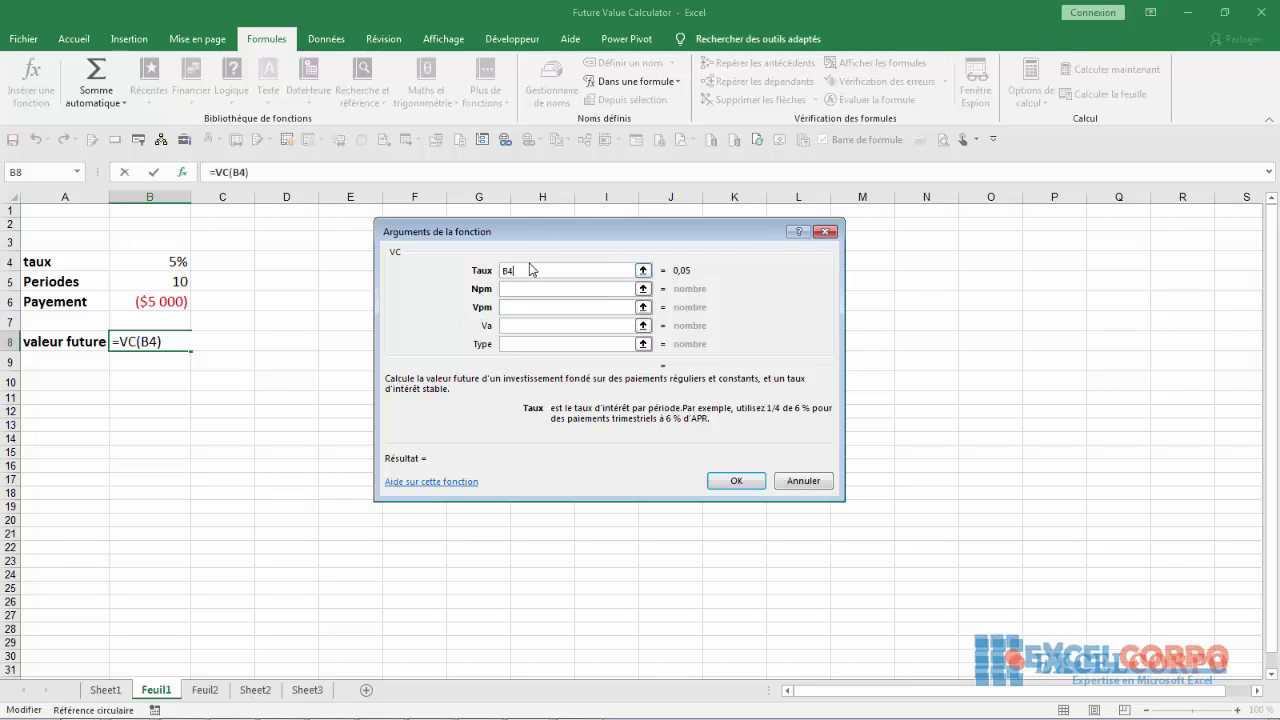
key("BackSpace")
key("BackSpace")
- View the descriptions of the Vpm, Va and Type arguments in the VC arguments dialog
left_click(556, 311)
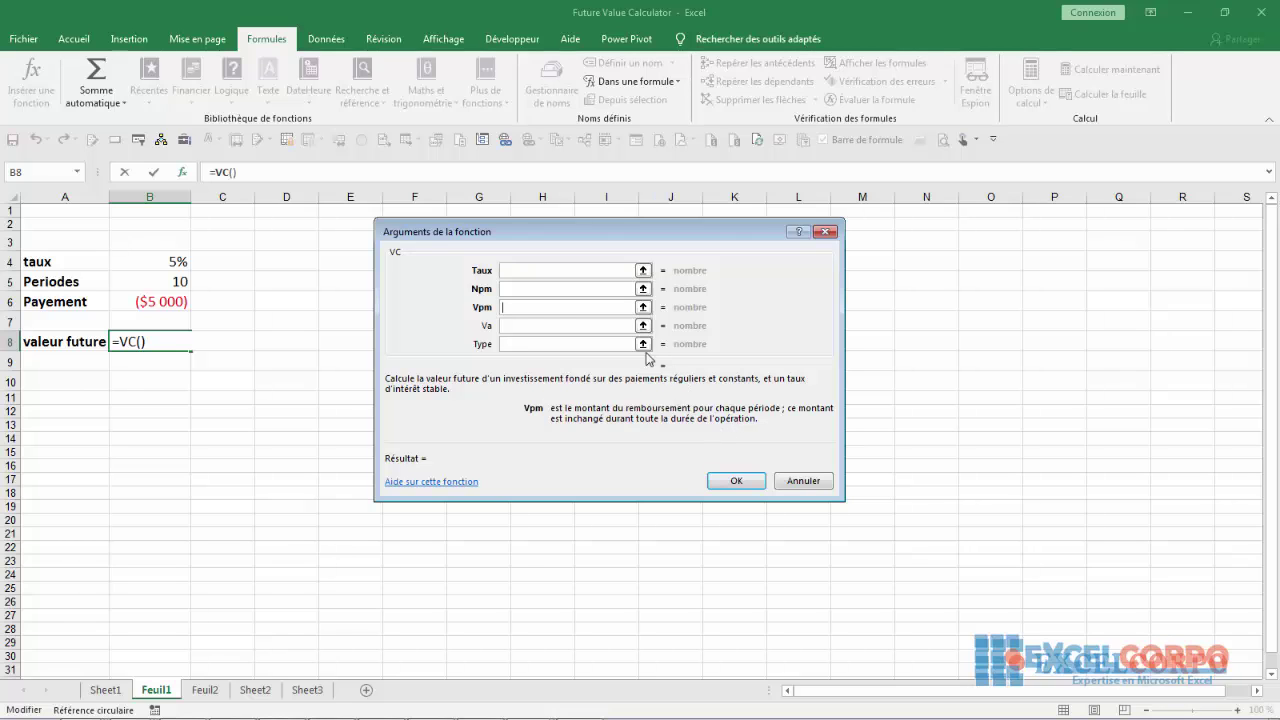
left_click(512, 323)
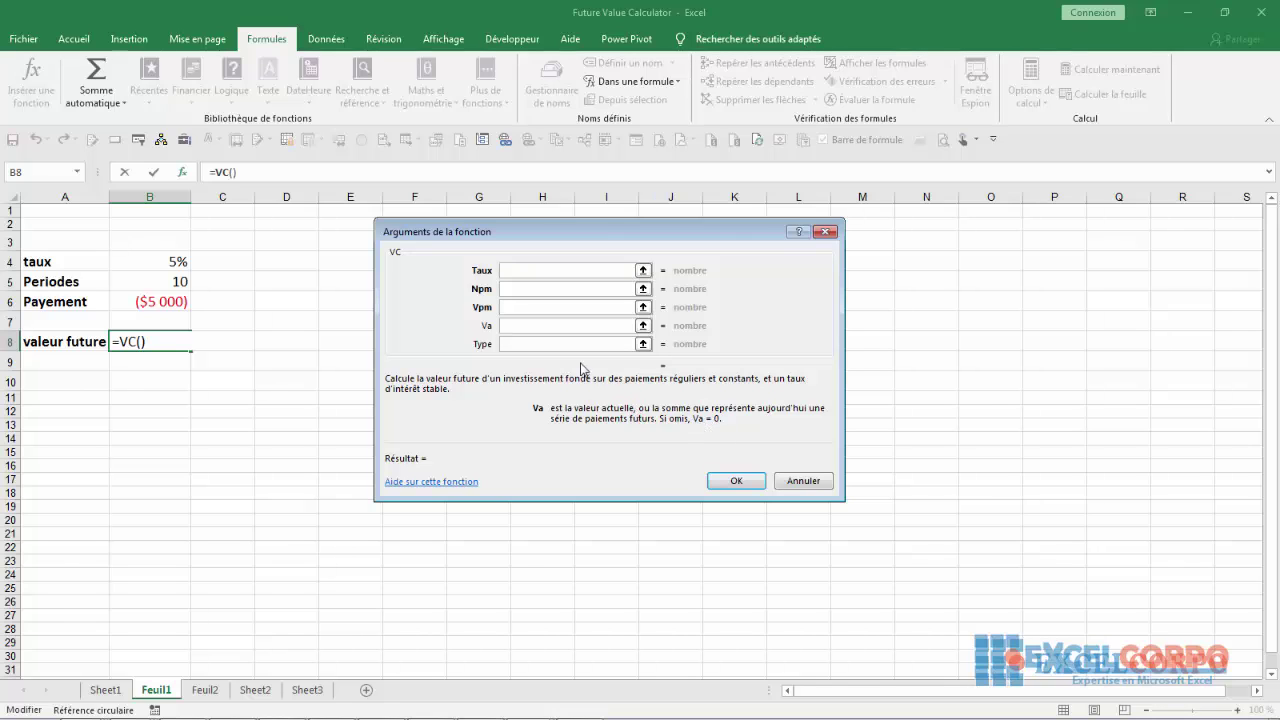
left_click(517, 346)
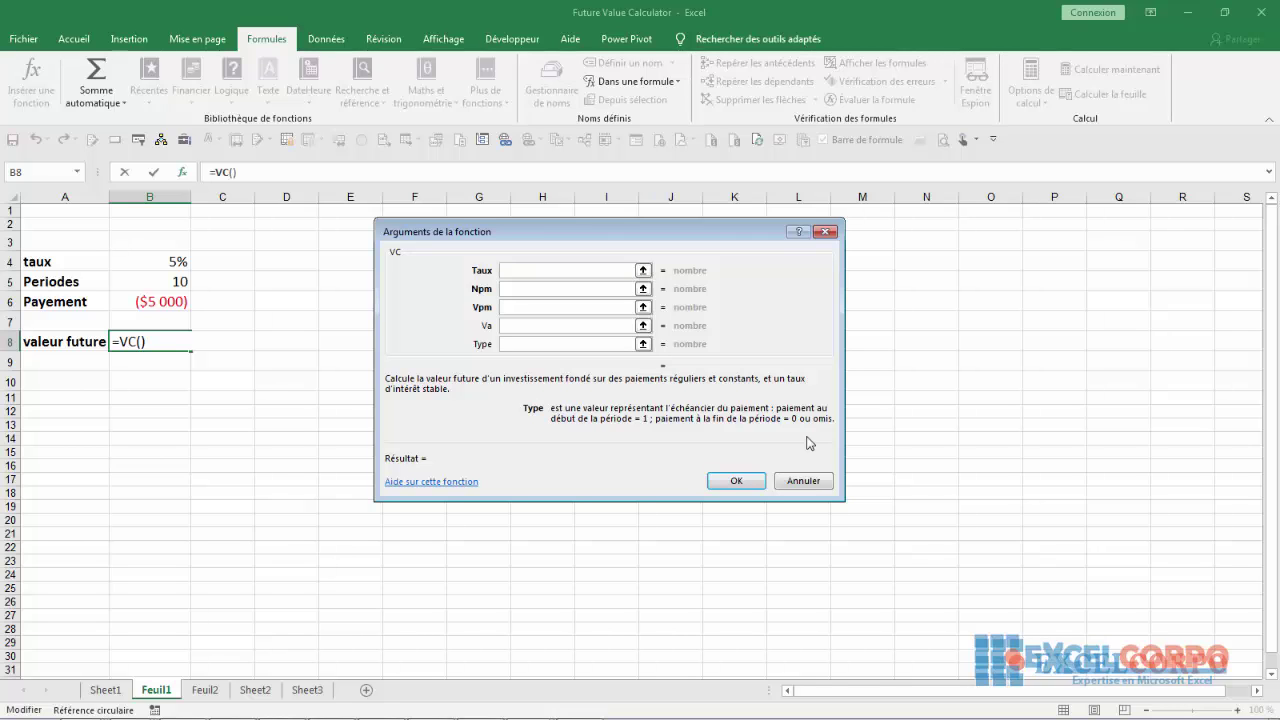
- Set the Taux argument to cell B4 and the Npm argument to cell B5 by picking them on the sheet
left_click(644, 271)
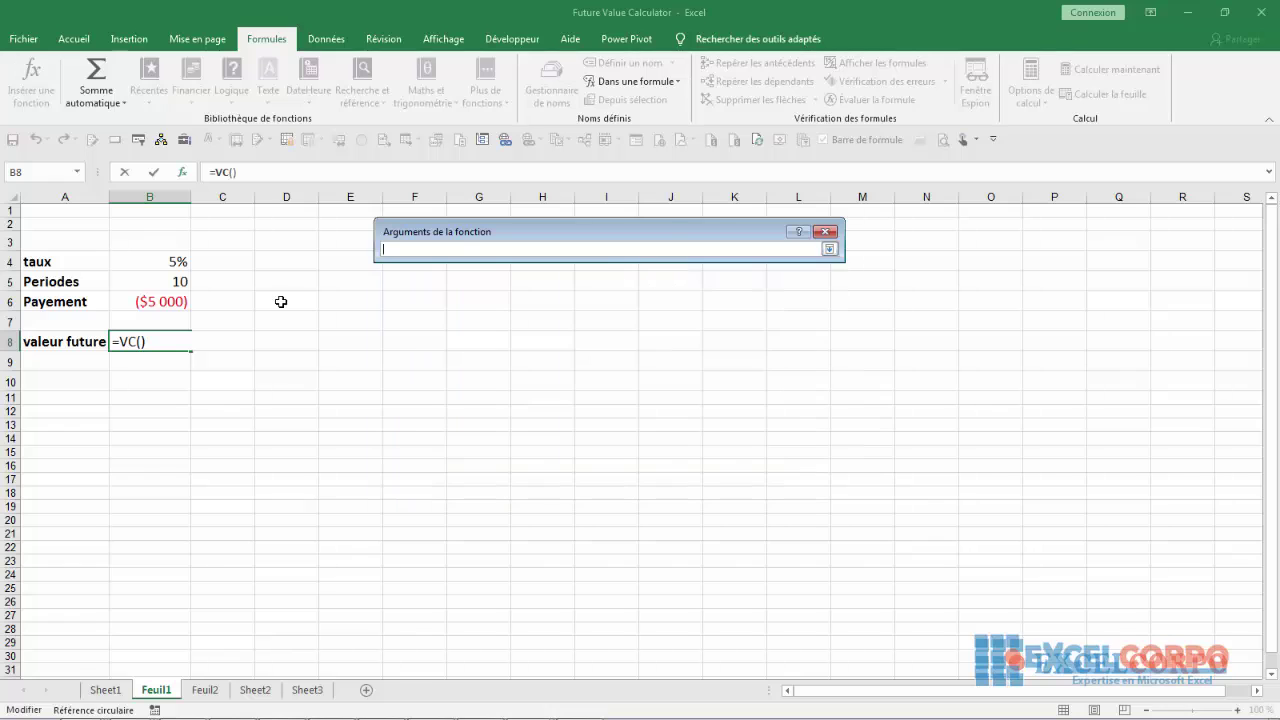
left_click(186, 264)
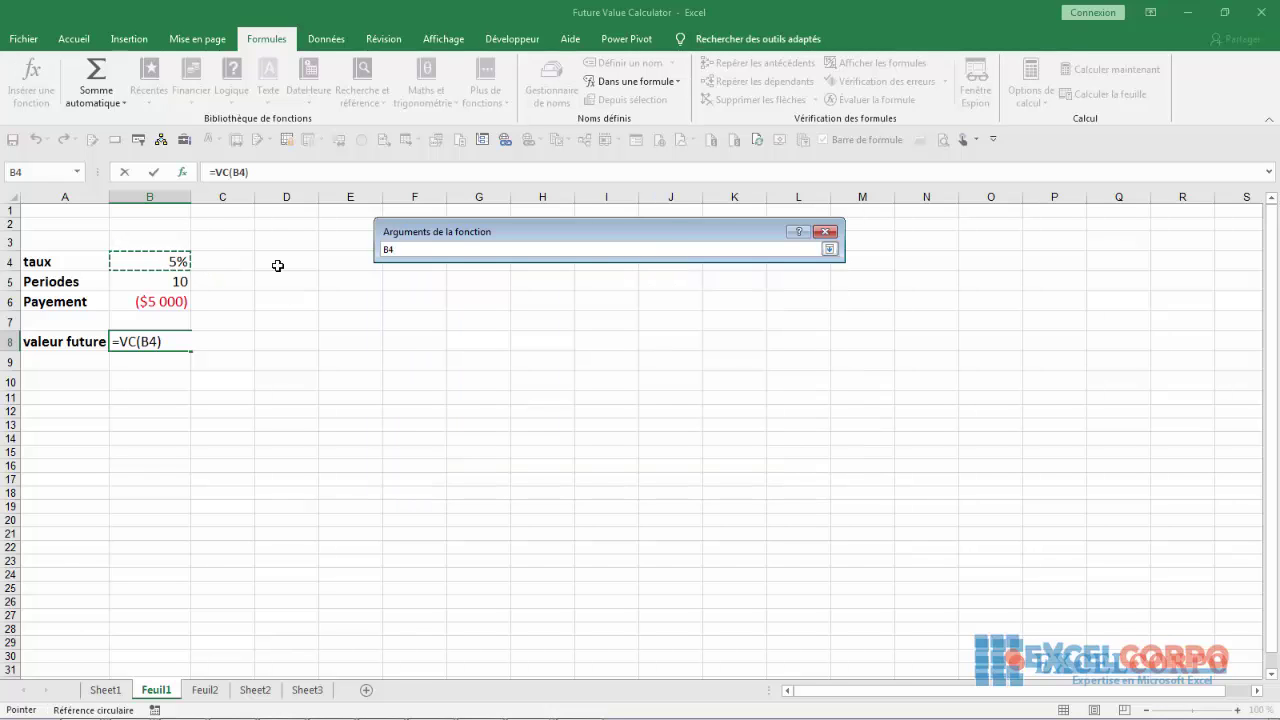
key("Return")
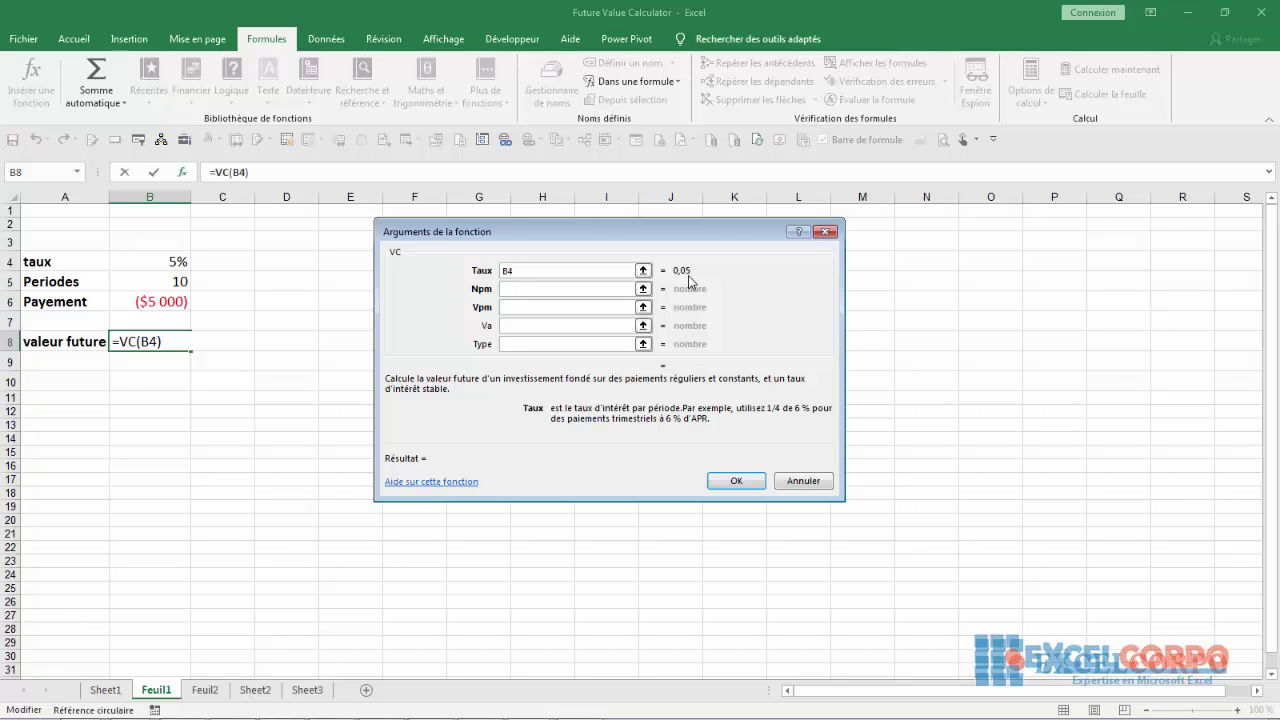
key("Tab")
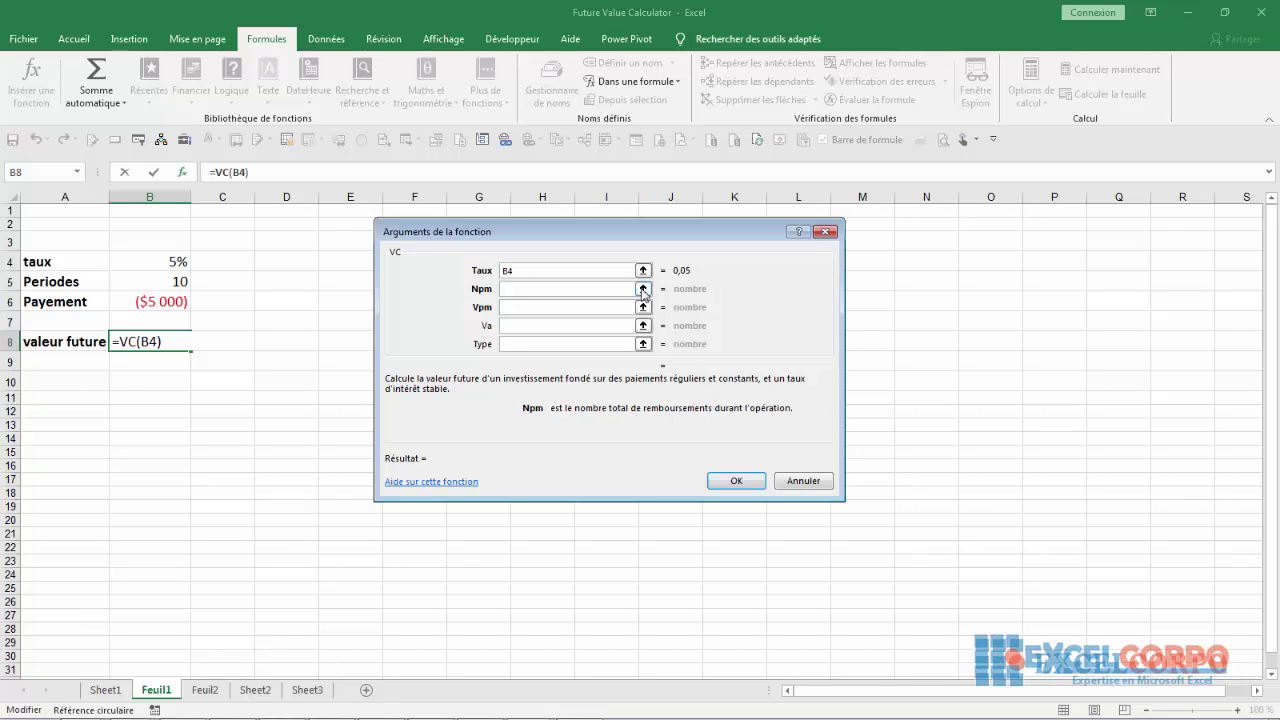
left_click(643, 289)
left_click(180, 282)
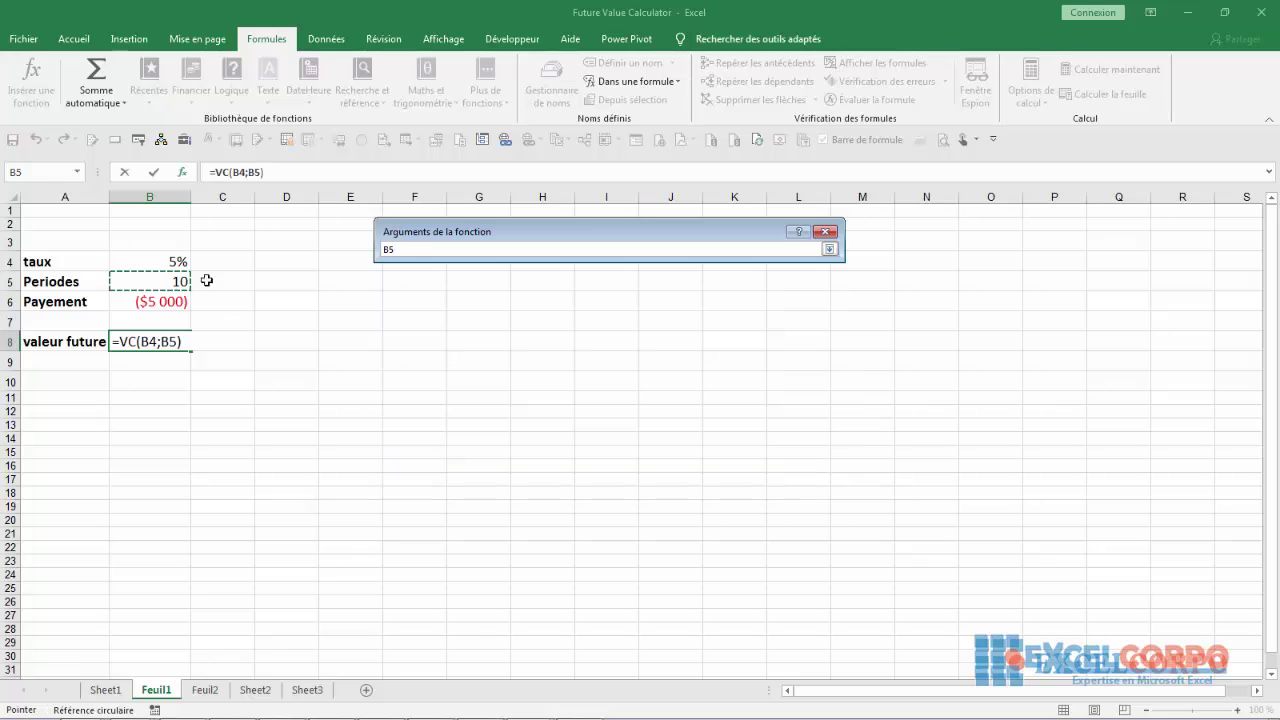
left_click(829, 248)
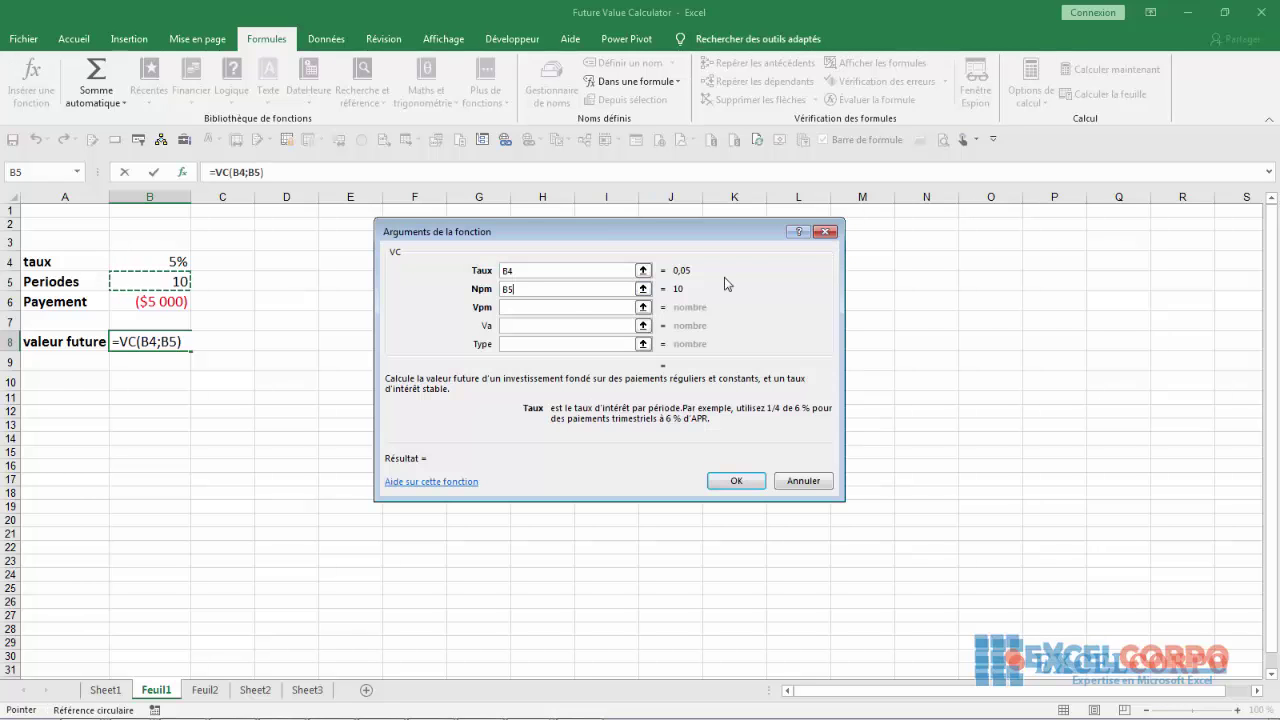
- Set the Vpm argument to the payment cell B6 and return to the full arguments dialog
left_click(600, 306)
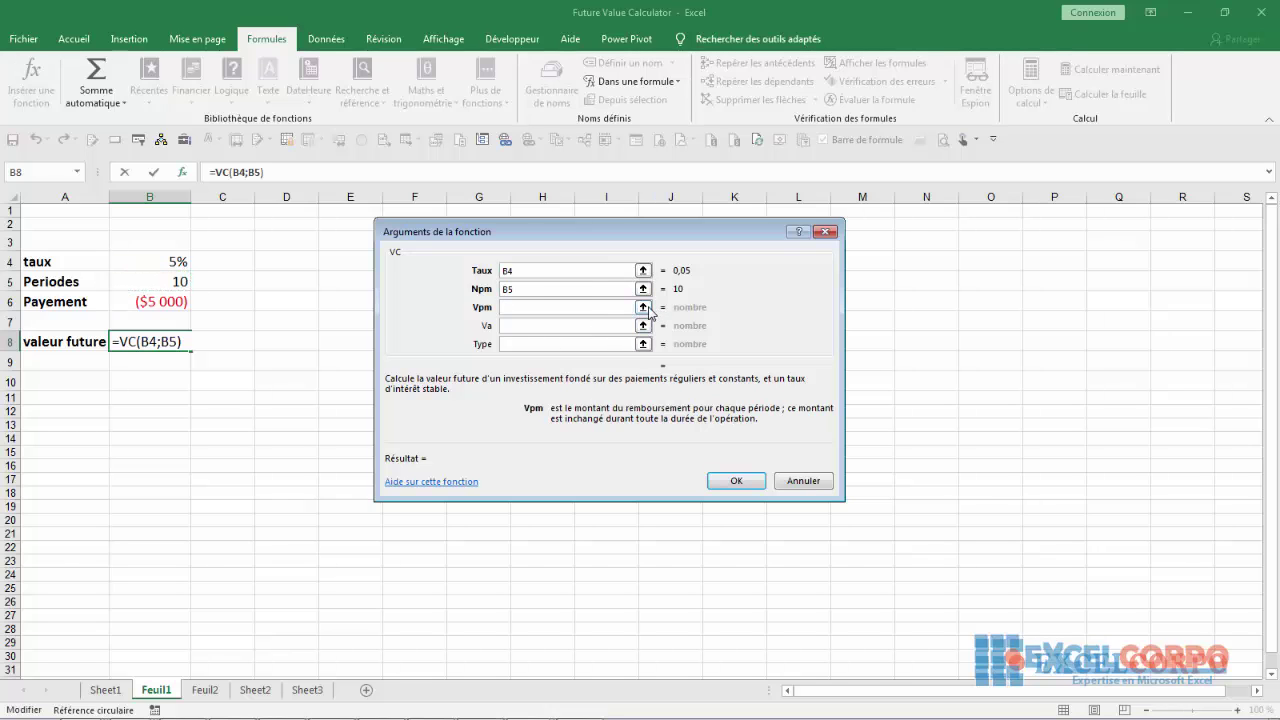
left_click(643, 306)
left_click(149, 305)
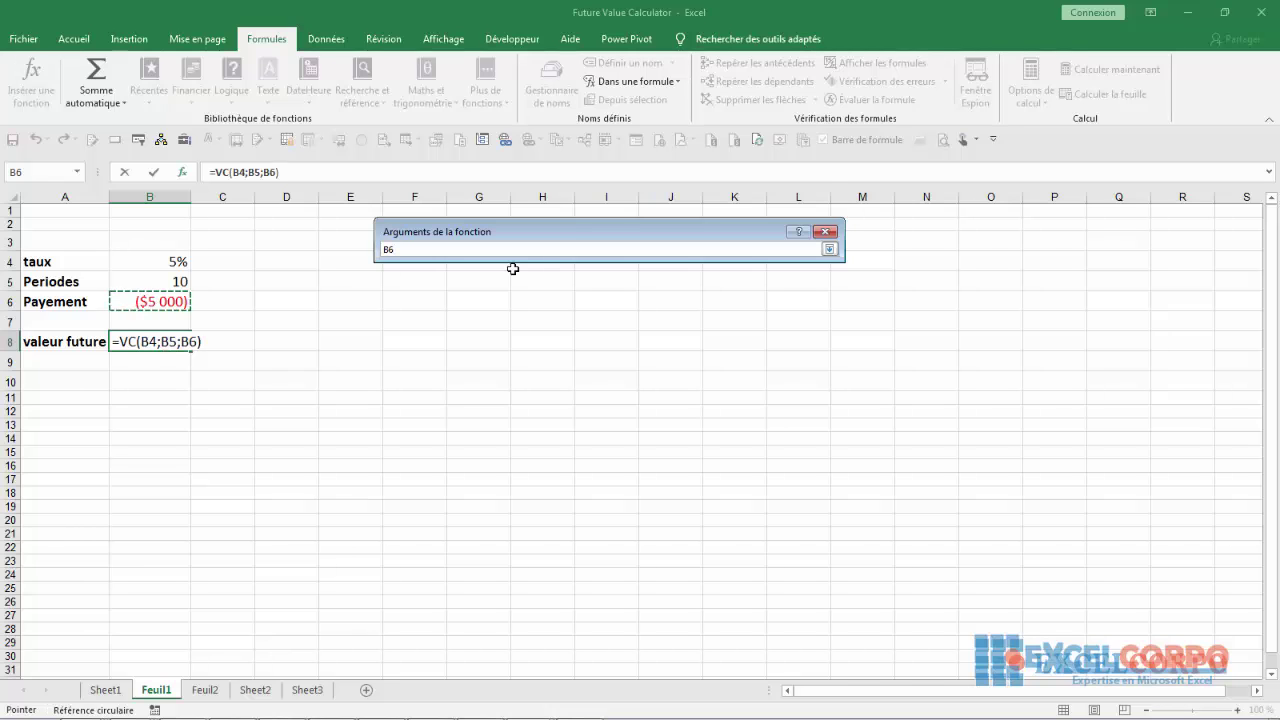
left_click(829, 249)
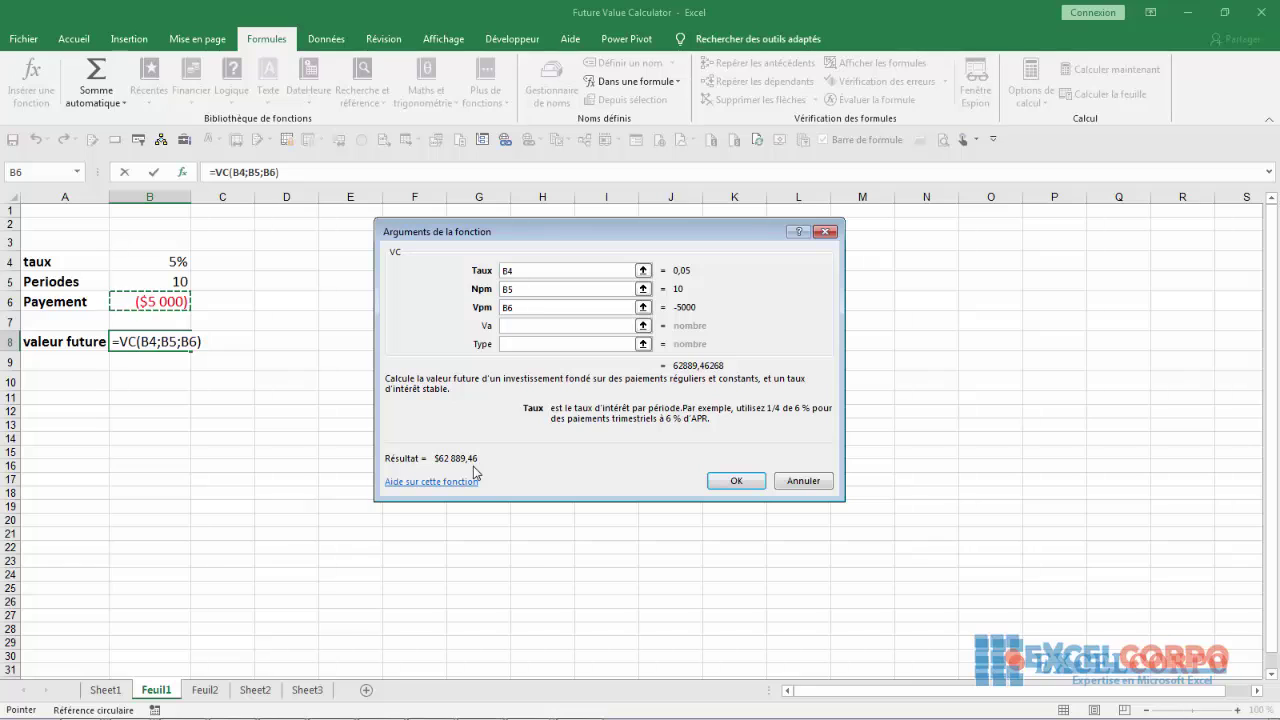
- Re-enter the Taux argument of VC as a typed reference to B4, and insert the completed function in cell B8
double_click(526, 271)
key("BackSpace")
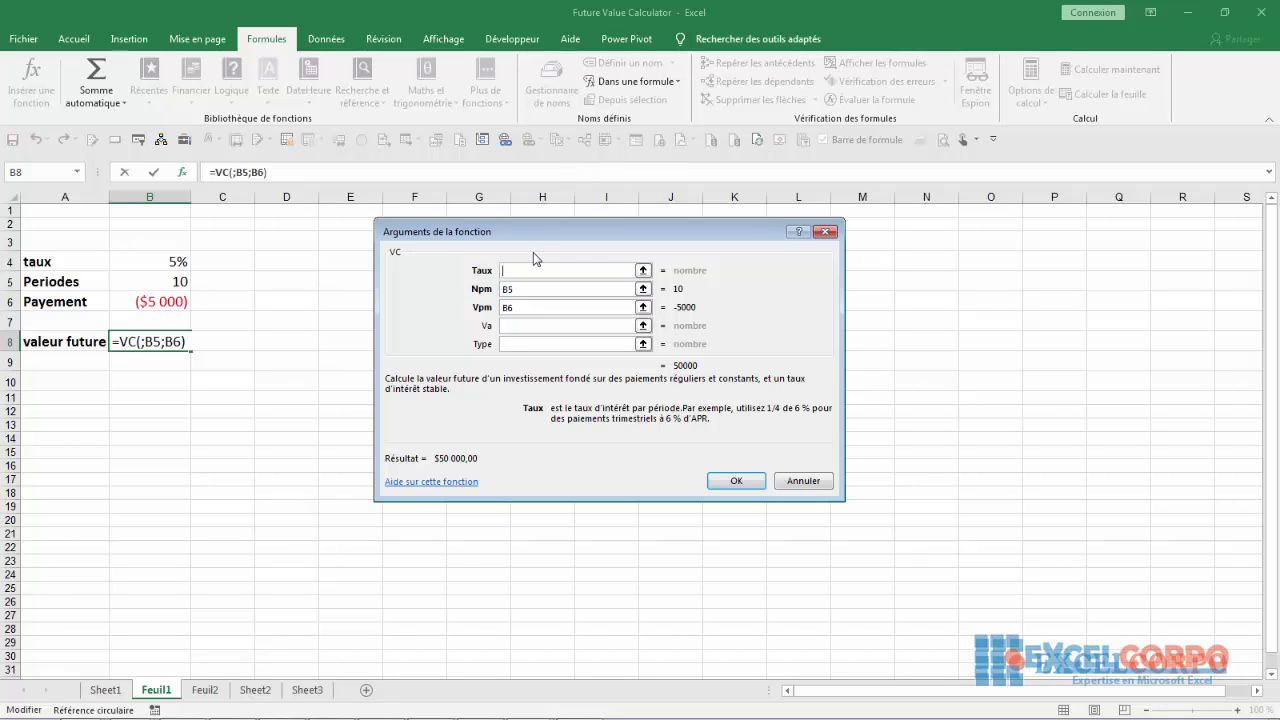
type("B")
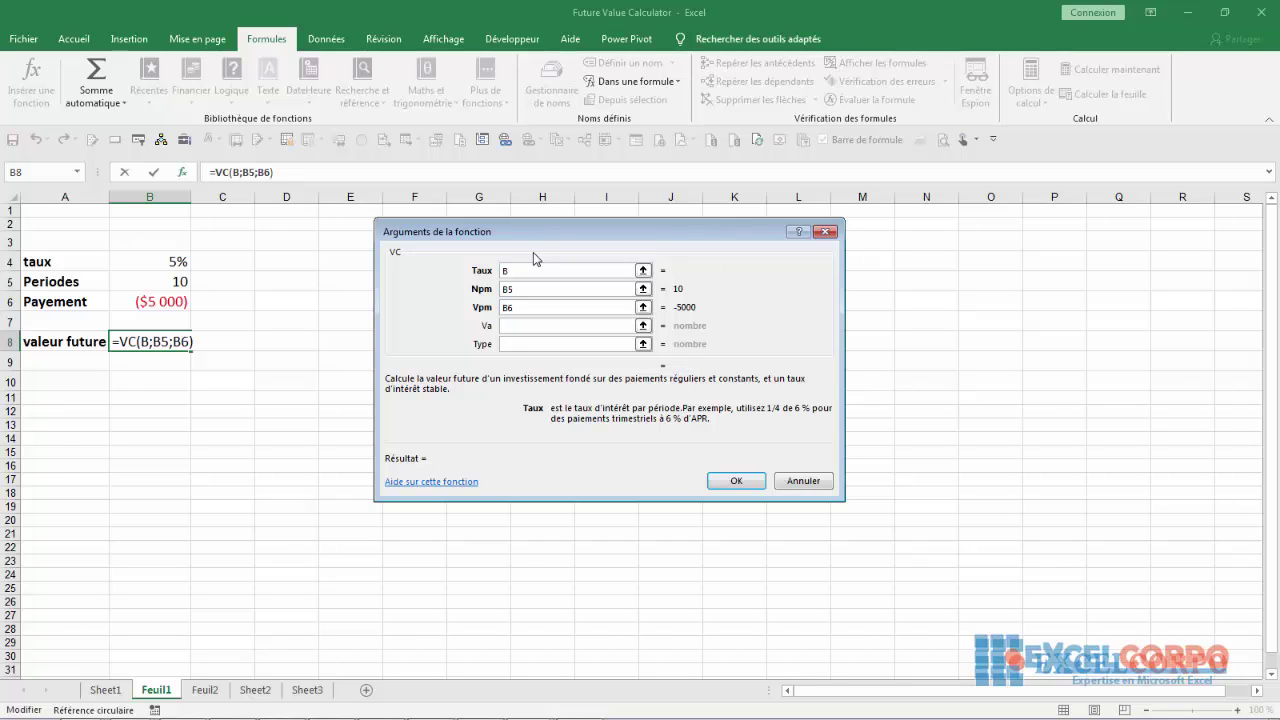
type("4")
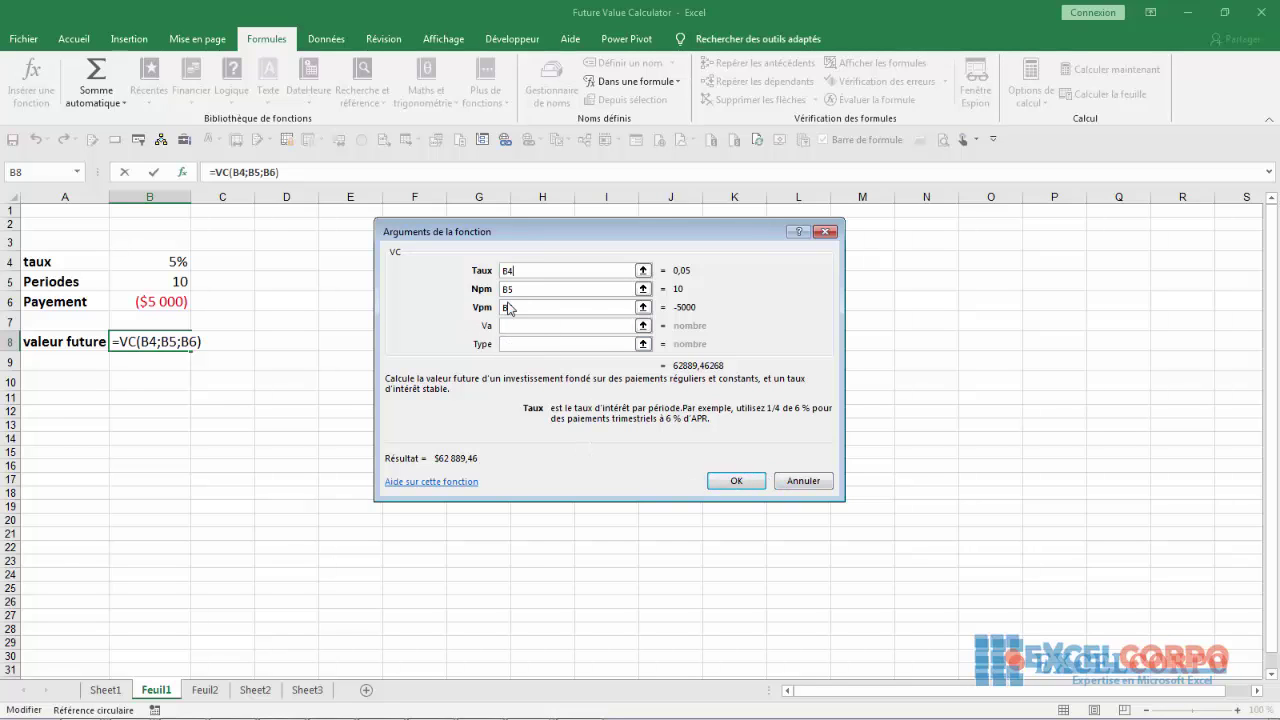
left_click(736, 481)
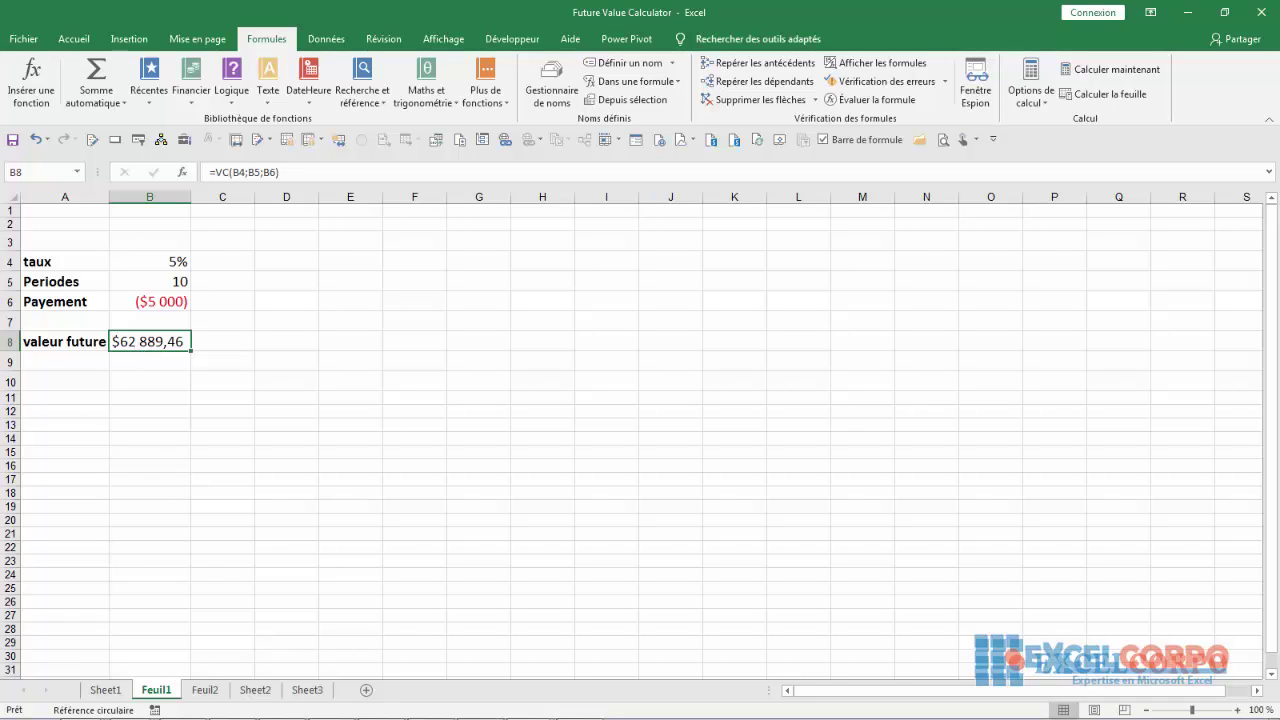
mouse_move(485, 712)
left_click(579, 704)
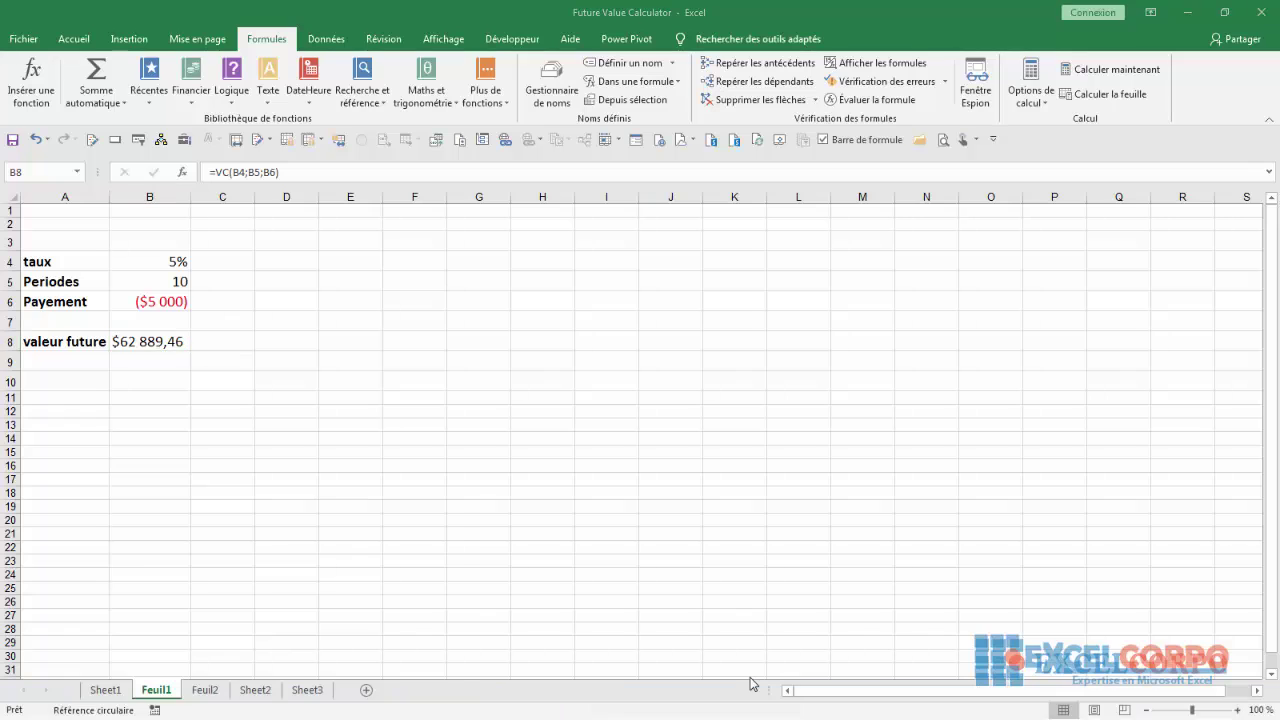
left_click(1240, 685)
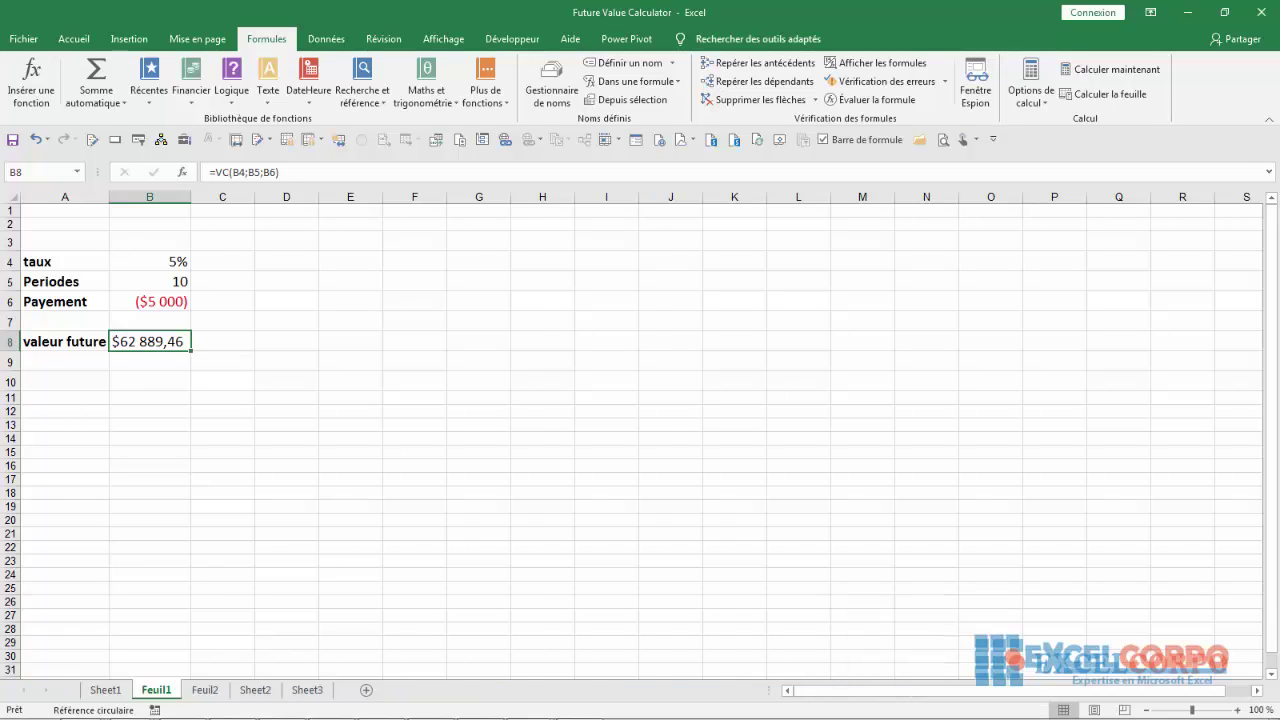
left_click(579, 704)
left_click(579, 704)
left_click(581, 705)
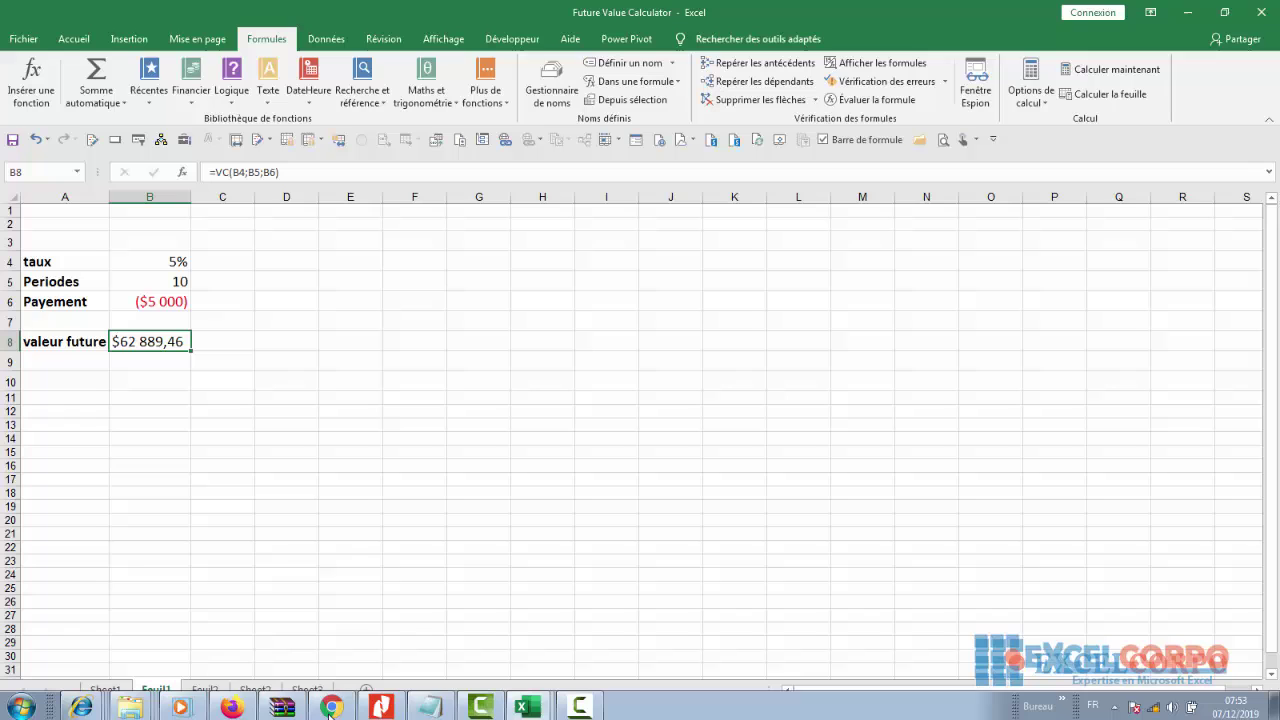
left_click(581, 705)
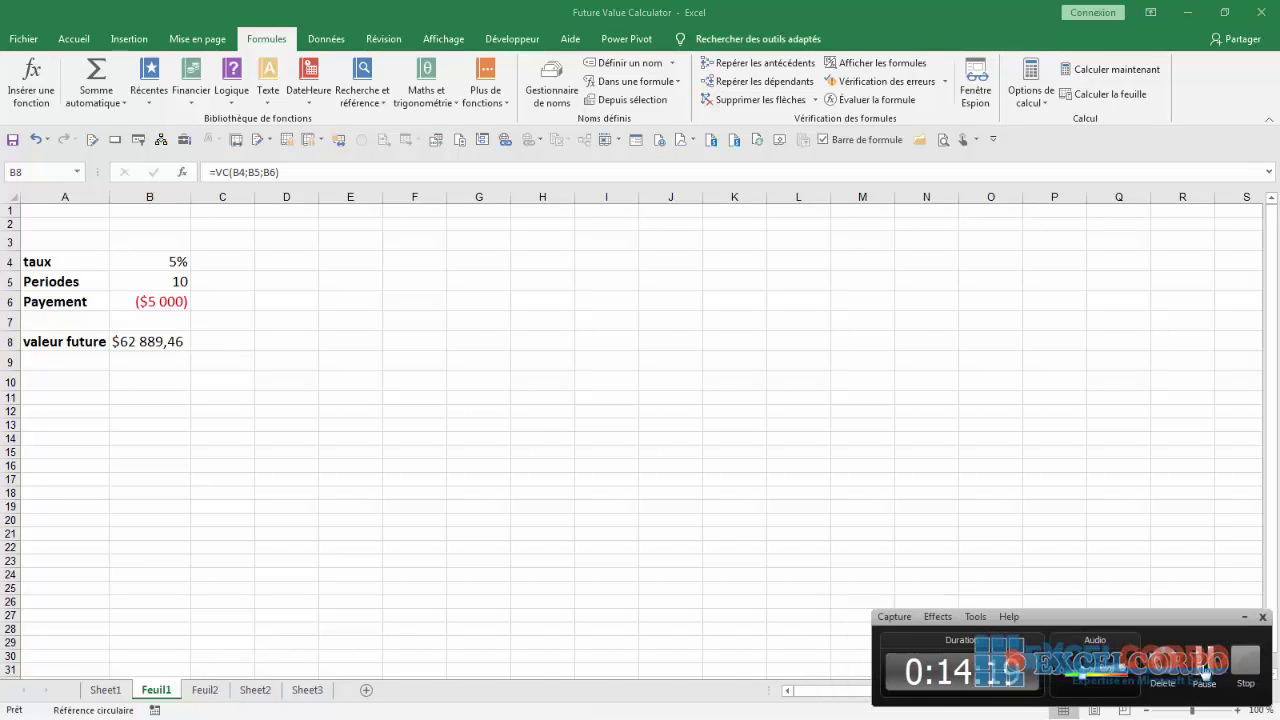
left_click(560, 708)
left_click(1204, 668)
mouse_move(490, 713)
left_click(576, 706)
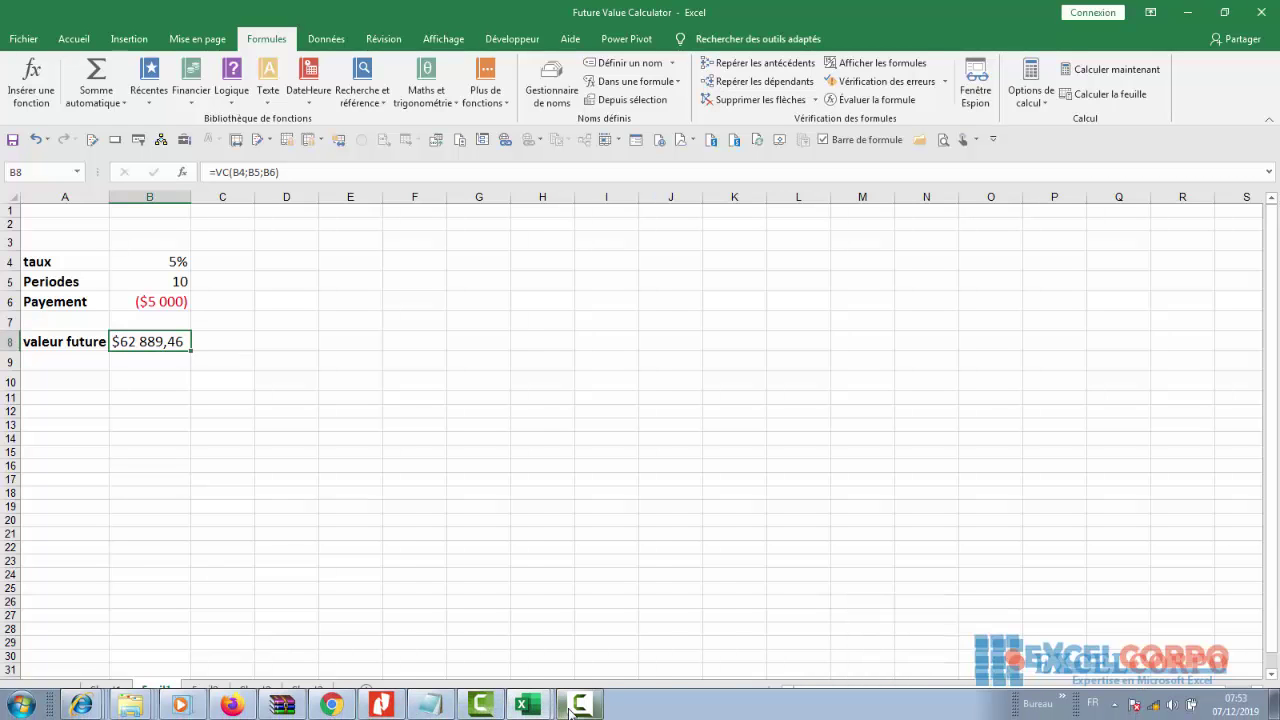